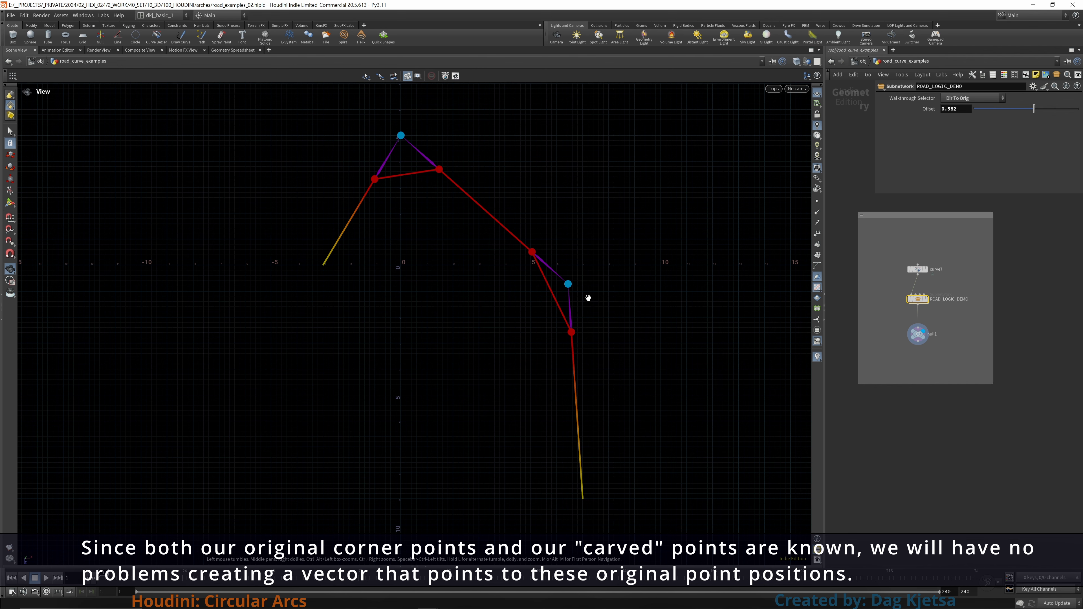
Step: Show the Orthonormal Plane and Normal Vector stages of ROAD_LOGIC_DEMO with its Walkthrough Selector
click(979, 103)
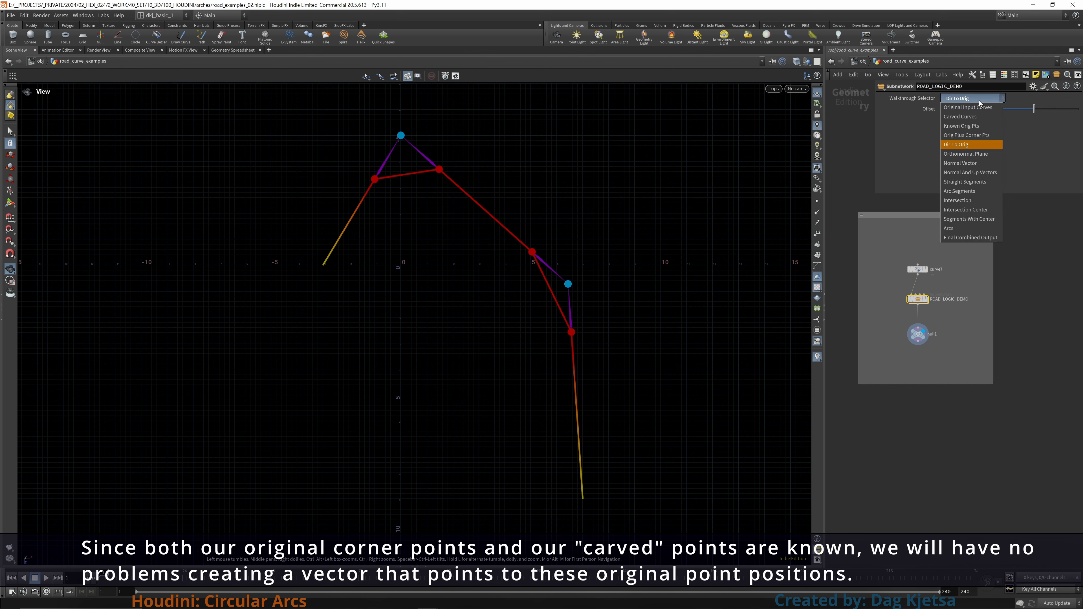
click(967, 154)
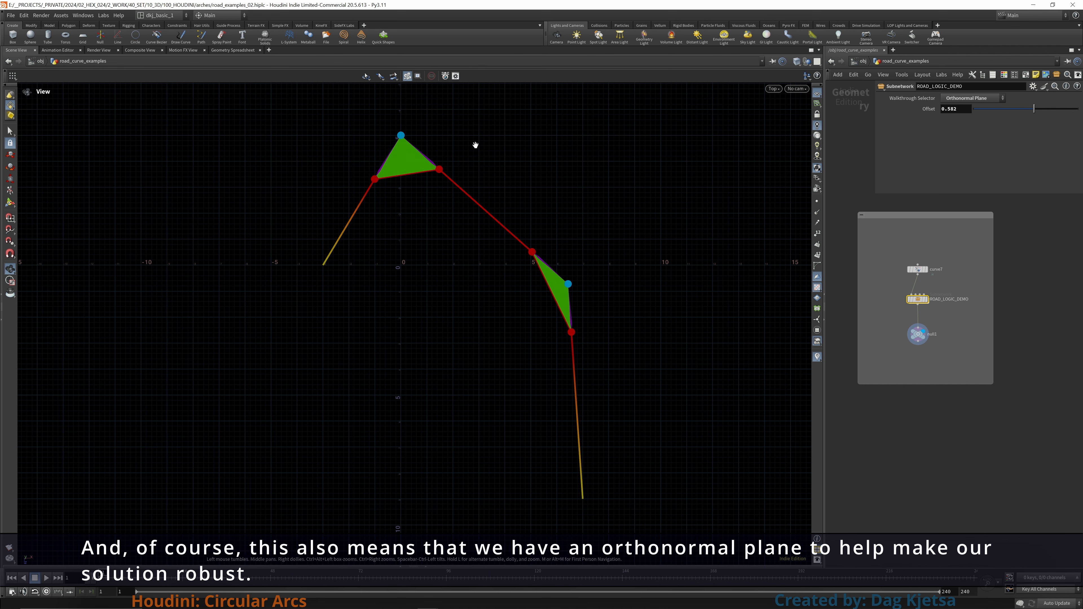
click(989, 99)
click(985, 163)
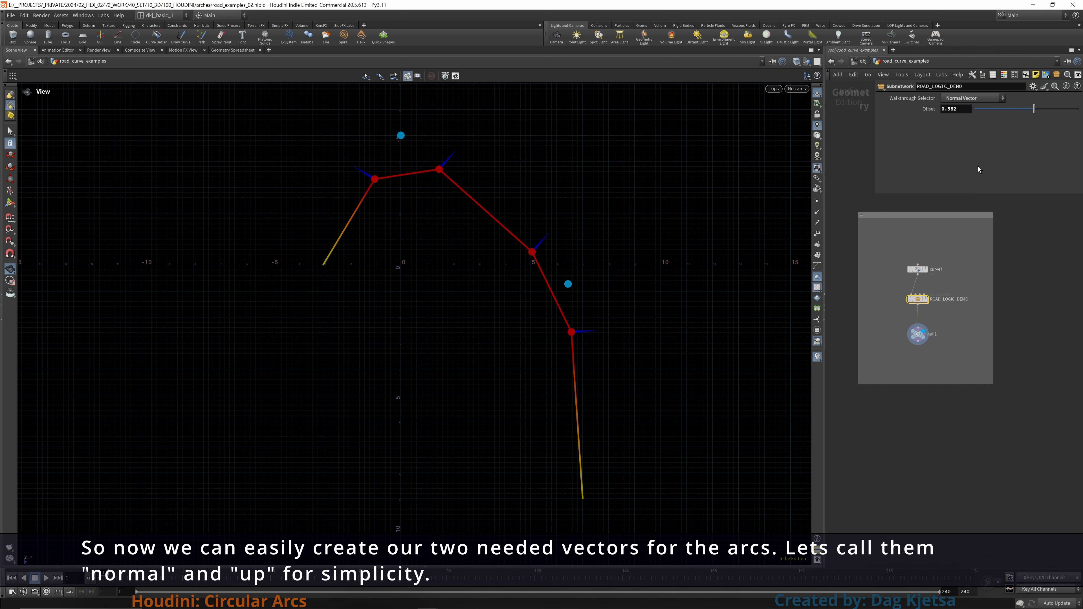
Step: Switch the walkthrough to Normal And Up Vectors and examine the vectors in perspective before returning to the top view
key(space+2)
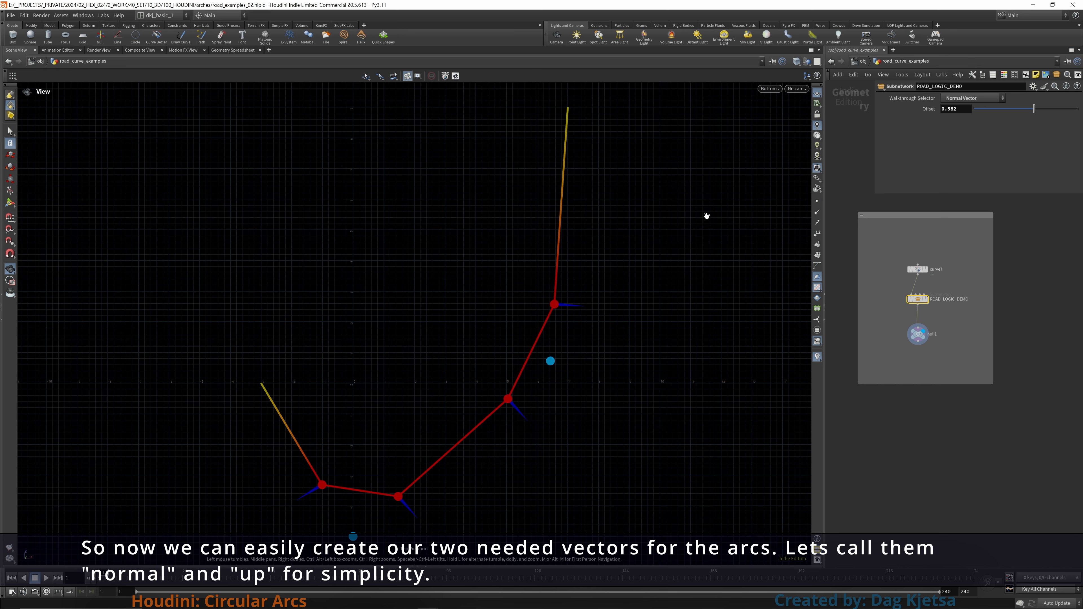
drag(707, 216, 736, 203)
click(956, 99)
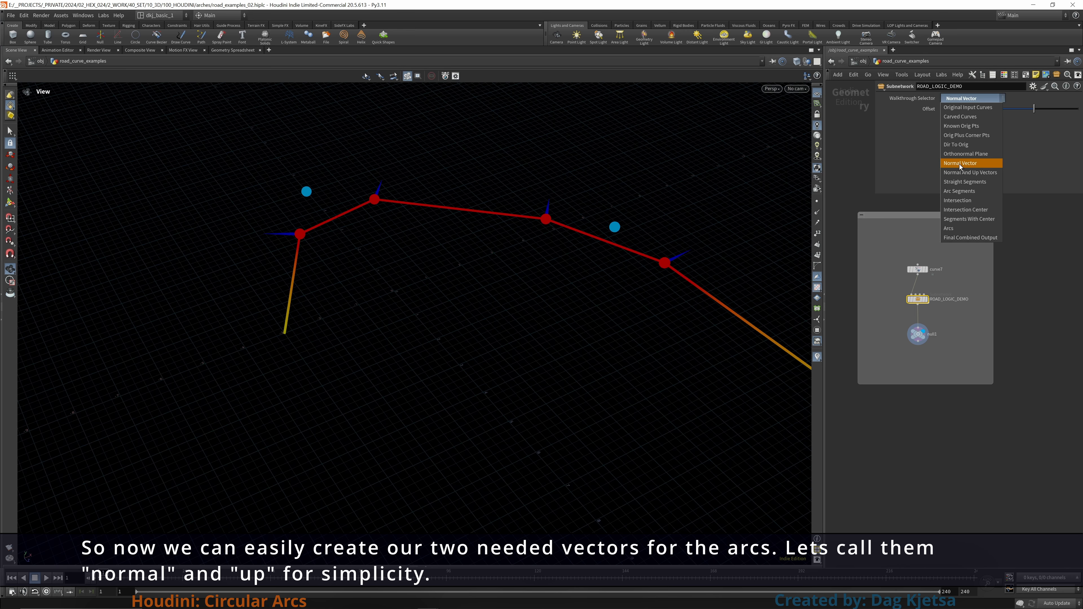
click(953, 176)
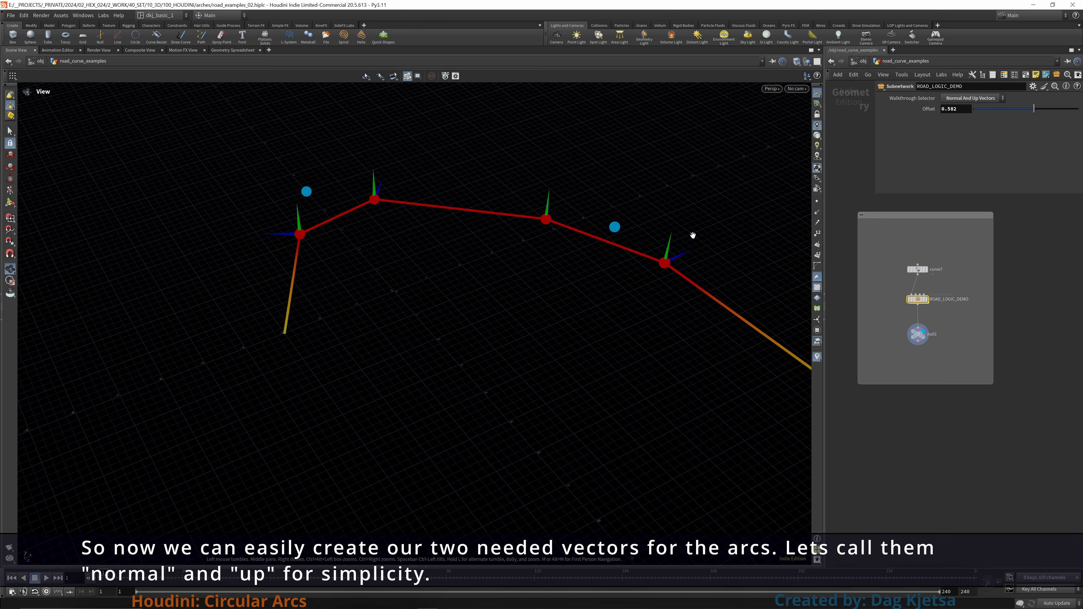
key(space+2)
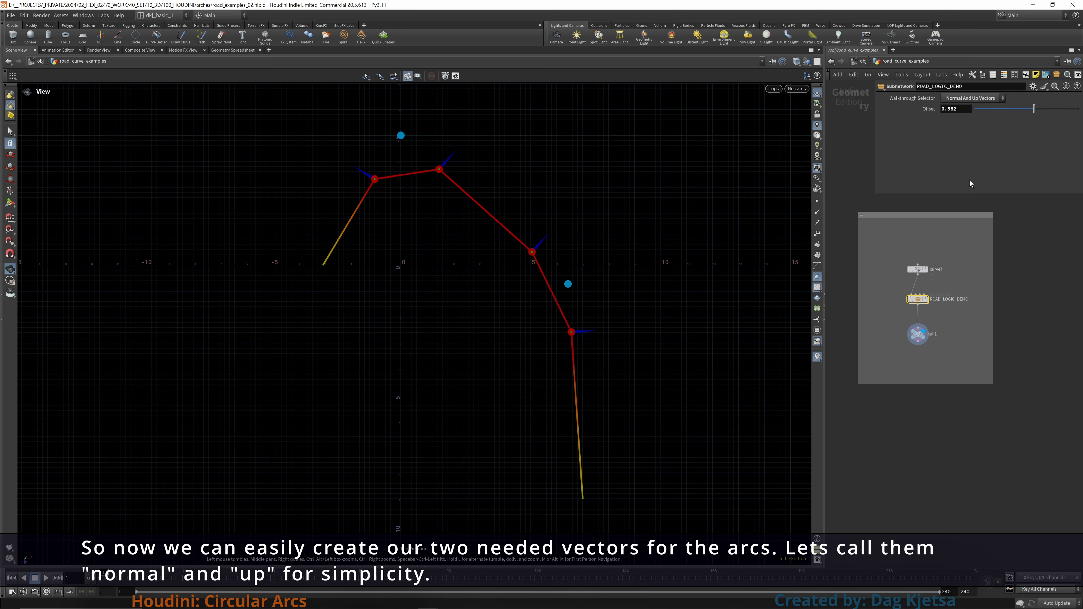
Step: Show the Straight Segments and Arc Segments stages of the road logic walkthrough
click(976, 99)
click(977, 183)
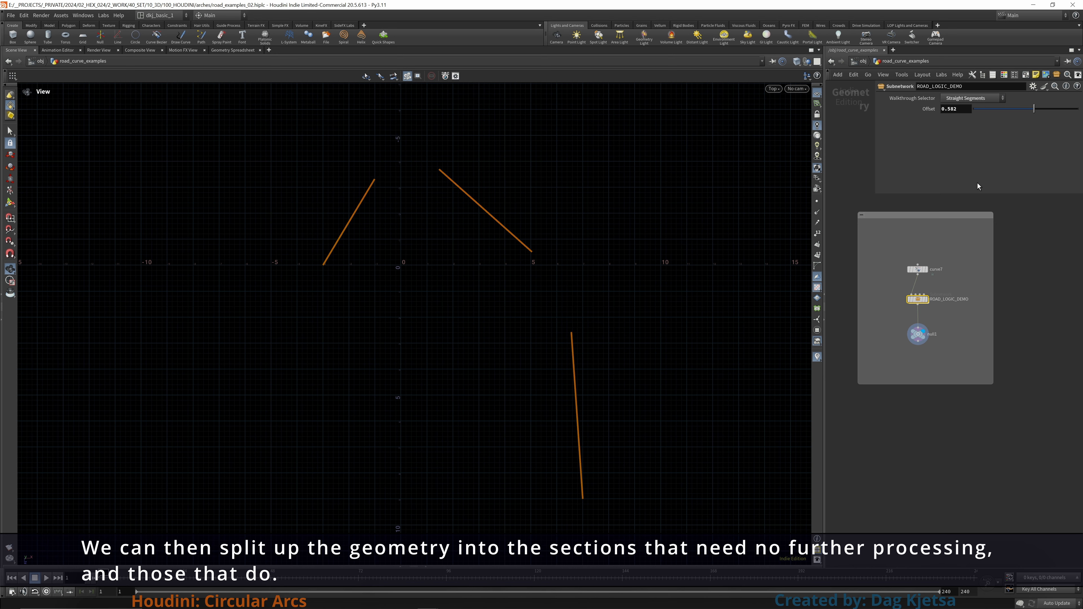
click(981, 99)
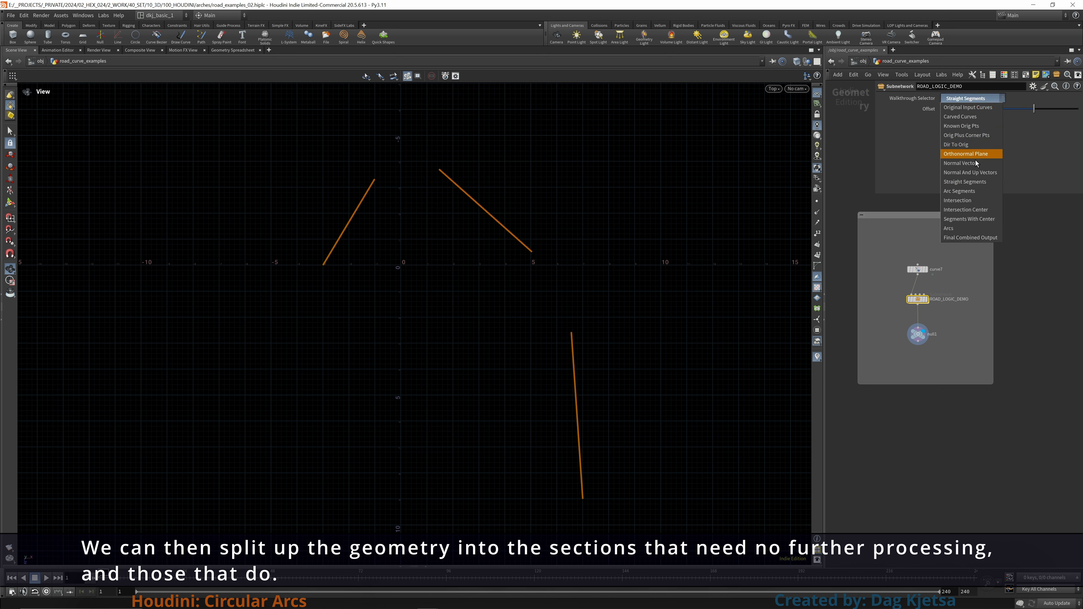
click(972, 191)
Step: Walk through the arc-centre stages of the road logic: Intersection, Intersection Center and Segments With Center
click(973, 99)
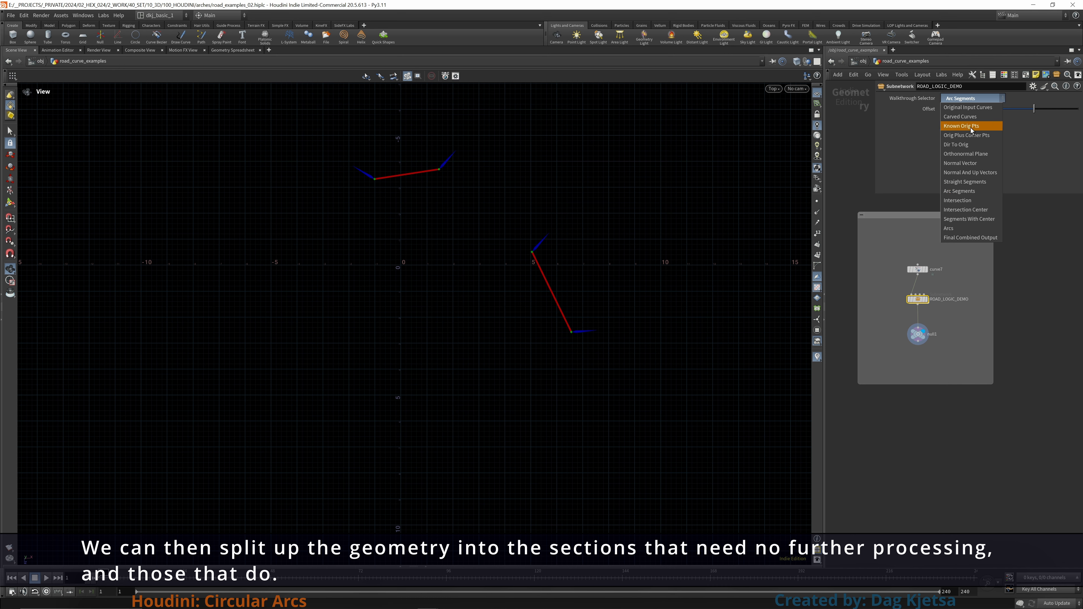
click(967, 201)
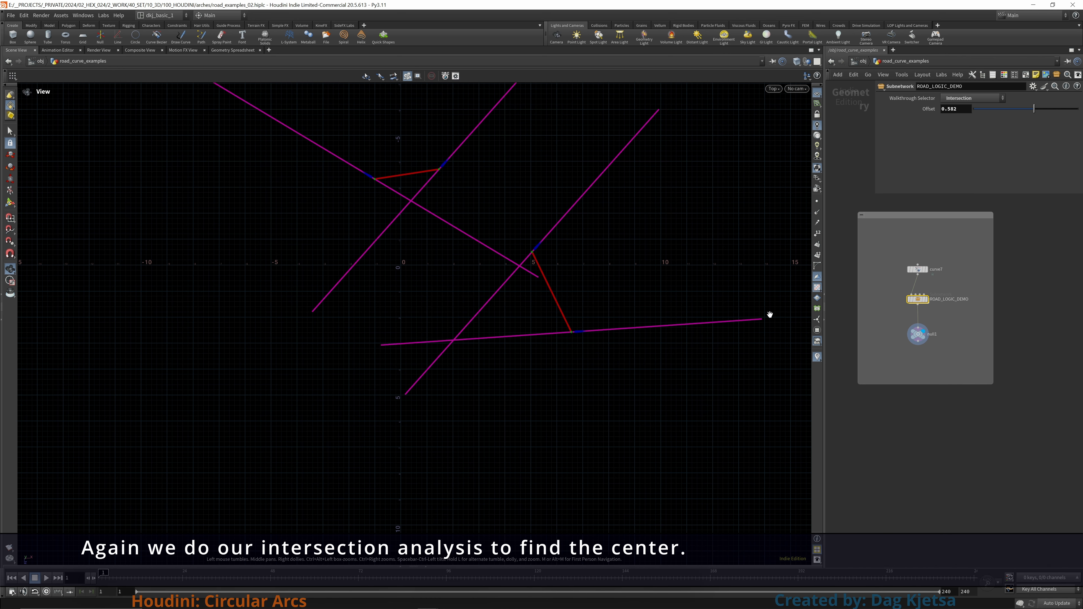
click(965, 98)
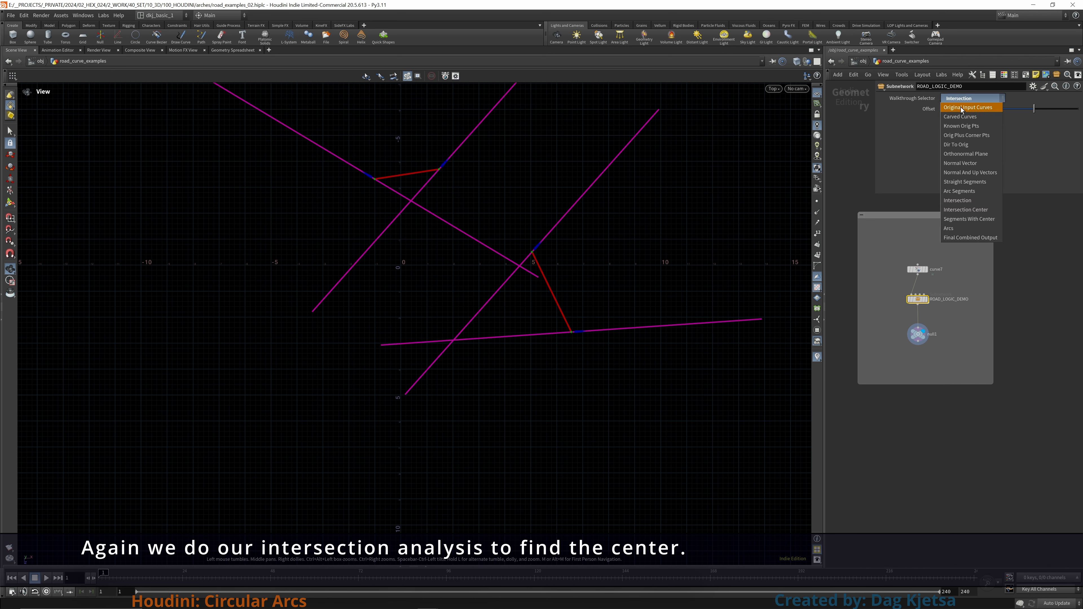
click(965, 212)
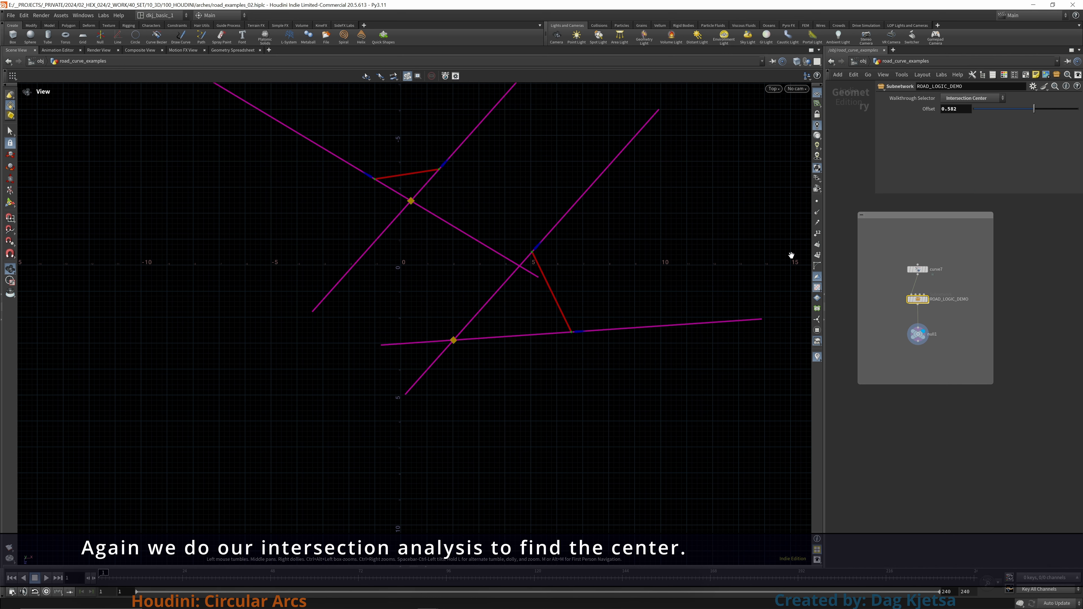
click(990, 101)
click(982, 219)
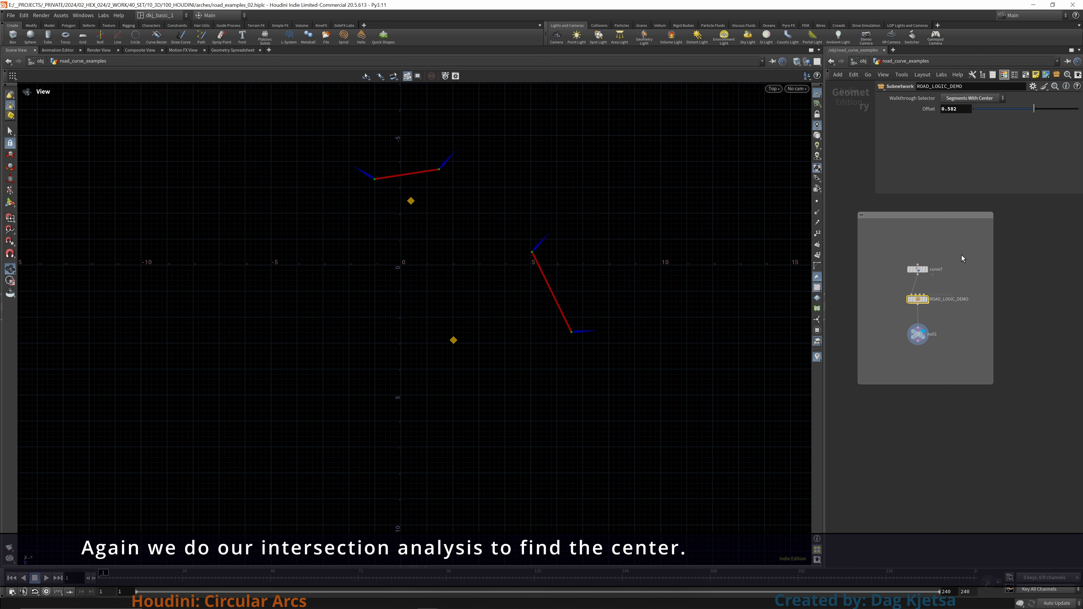
Step: Show the Arcs stage and set the Walkthrough Selector to Final Combined Output
click(969, 98)
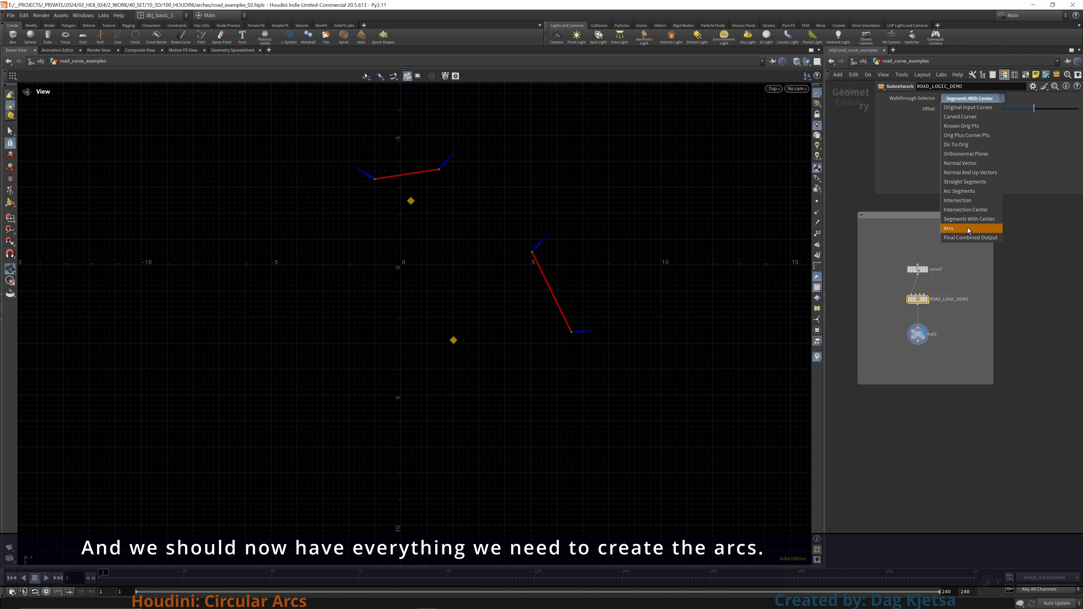
click(968, 229)
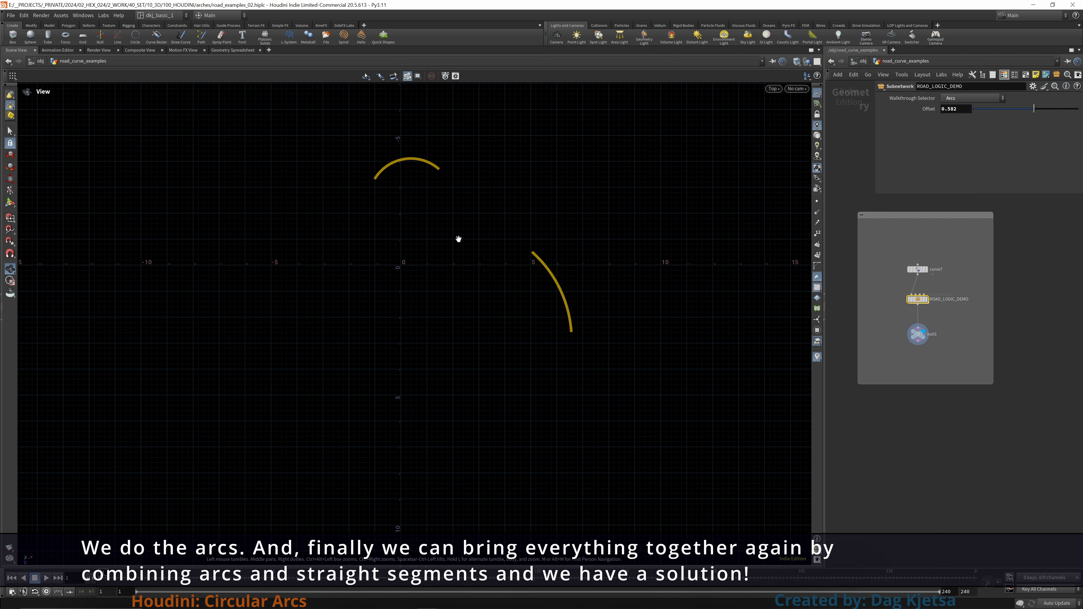
click(955, 98)
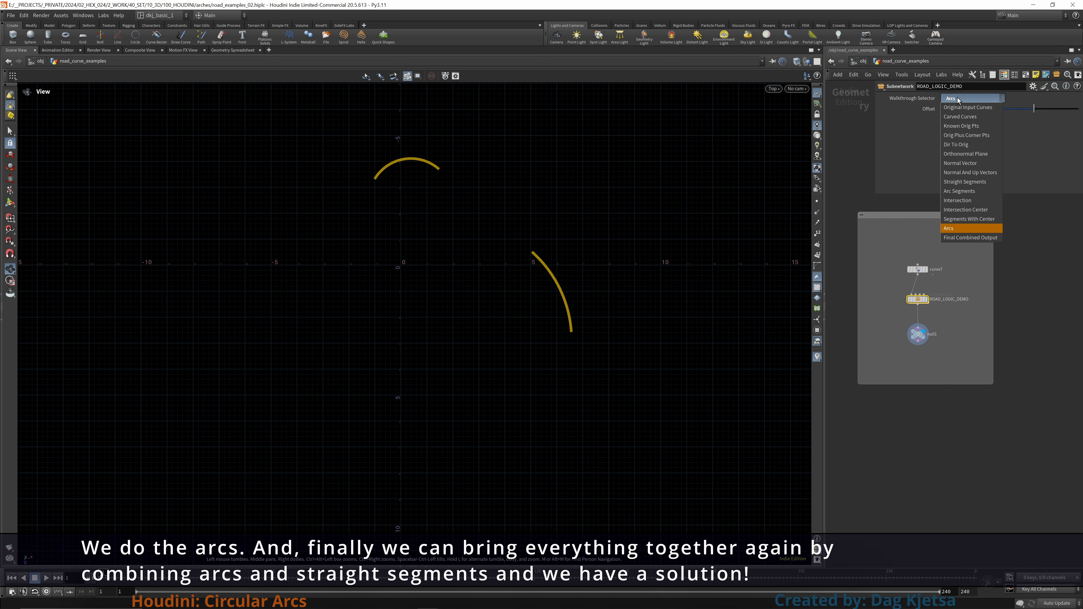
click(947, 238)
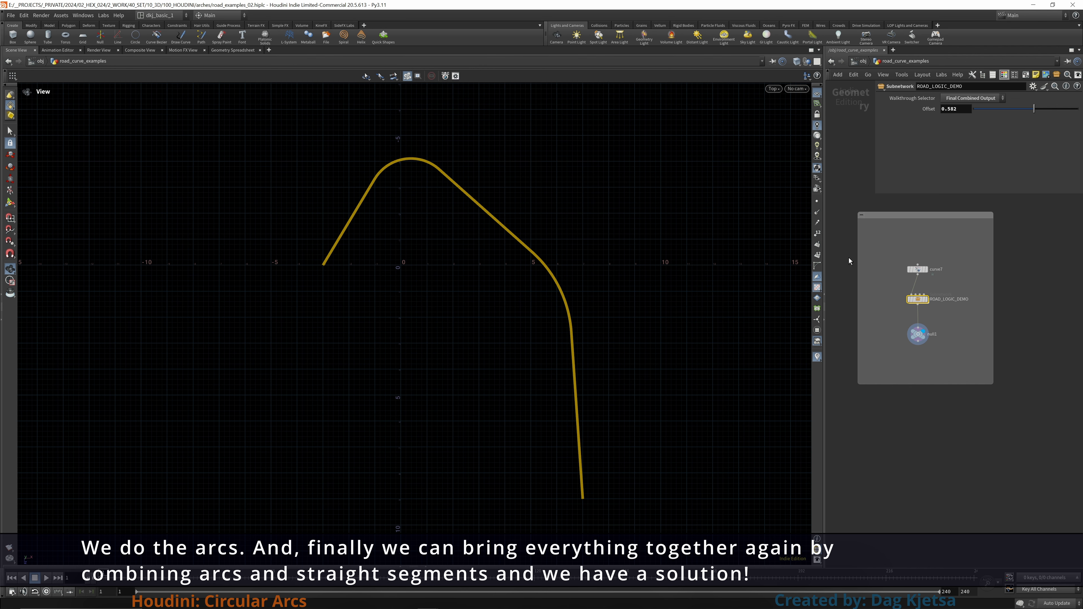
Step: Edit curve7 by moving its second corner point slightly up and outward in the top view
click(916, 269)
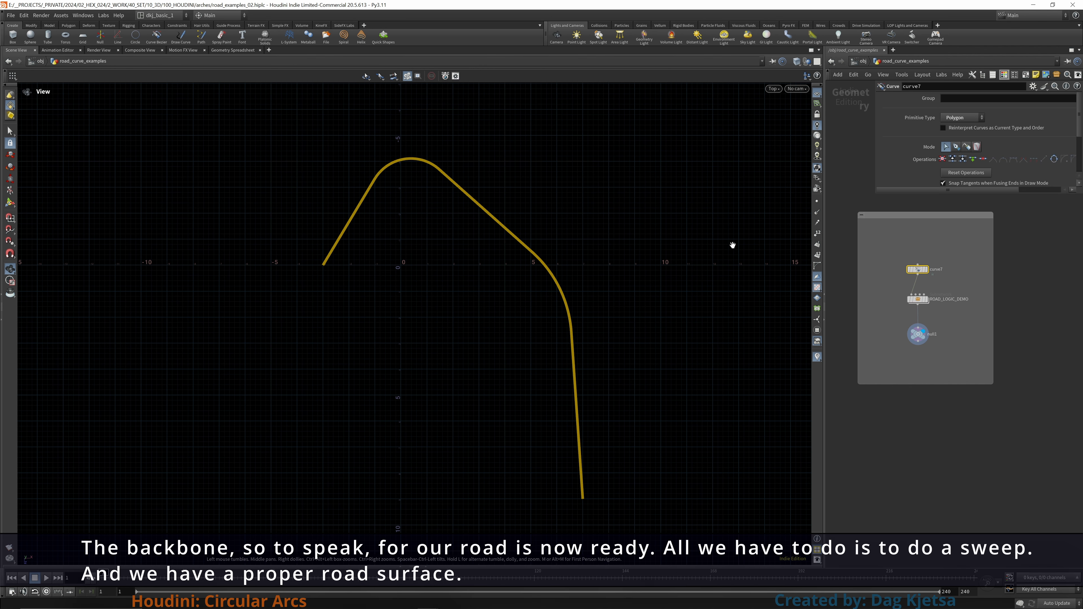
key(Return)
mouse_move(572, 289)
mouse_down()
mouse_move(577, 239)
mouse_move(541, 304)
mouse_move(577, 277)
mouse_up()
Step: Vary the Offset of ROAD_LOGIC_DEMO to resize the corner arcs, lowering it to 0.402 and about 0.185 before raising it
click(917, 299)
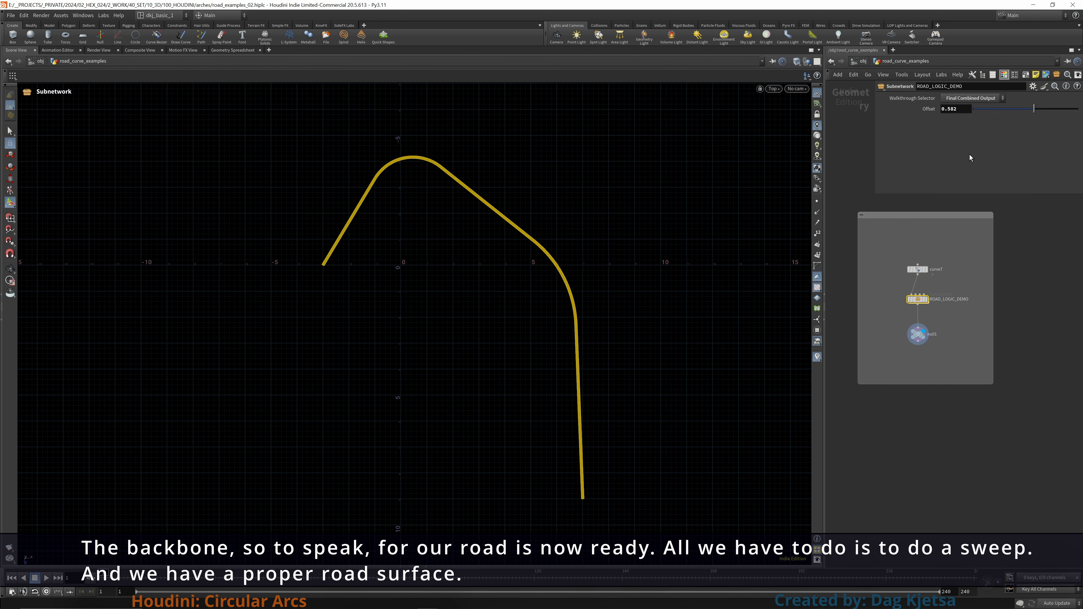
drag(1035, 111, 1009, 119)
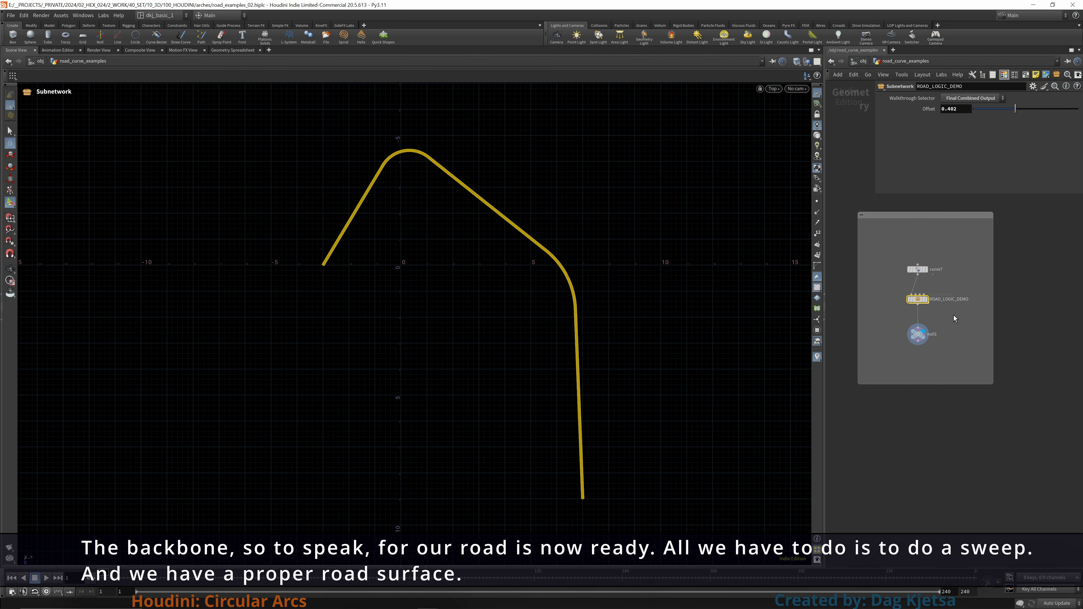
click(918, 334)
click(917, 299)
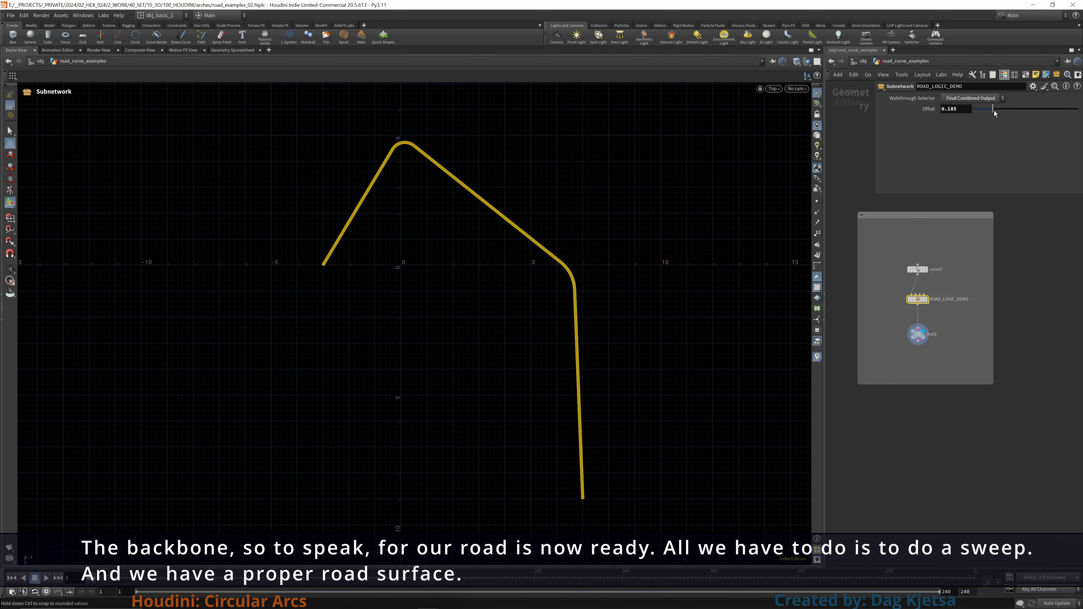
drag(994, 113, 1049, 112)
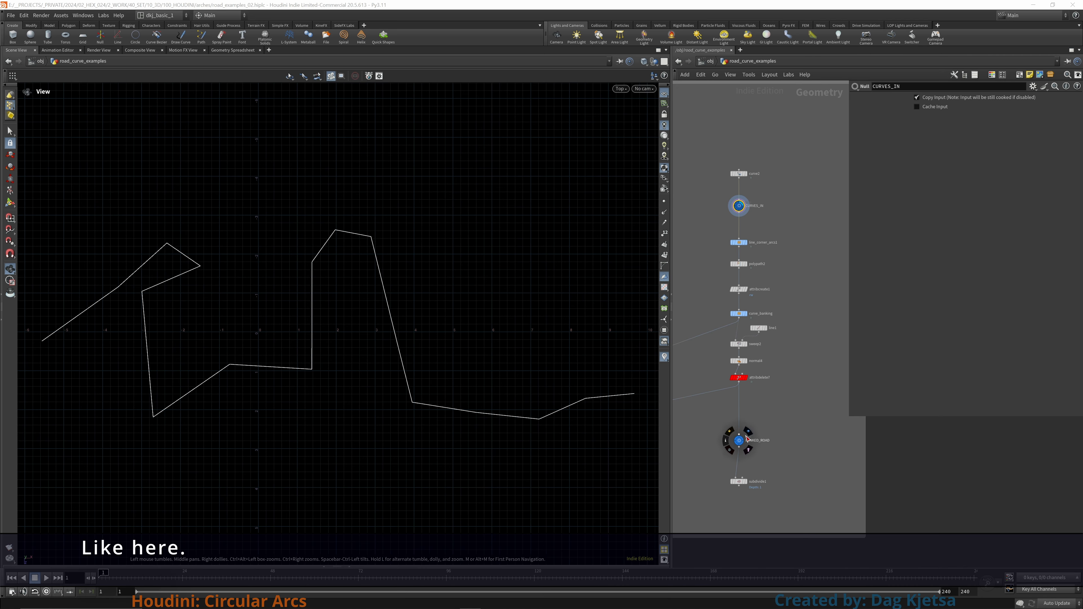
Step: Display the BANKED_ROAD output instead of CURVES_IN and examine the road's tight bend up close and in perspective
click(741, 440)
right_drag(137, 262, 543, 301)
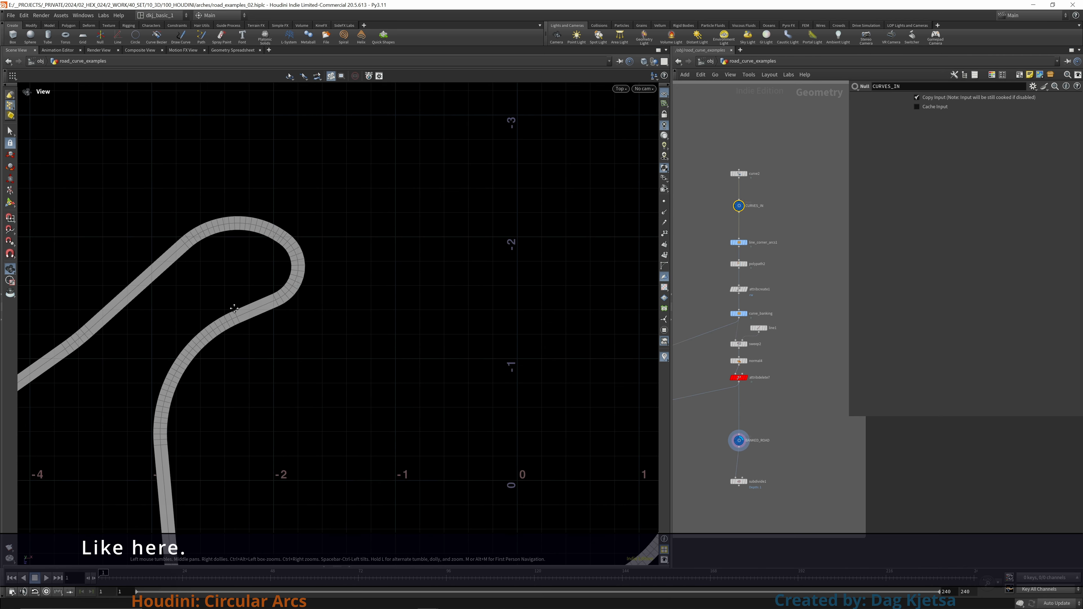
middle_drag(234, 300, 370, 311)
right_drag(370, 311, 559, 180)
drag(565, 201, 541, 326)
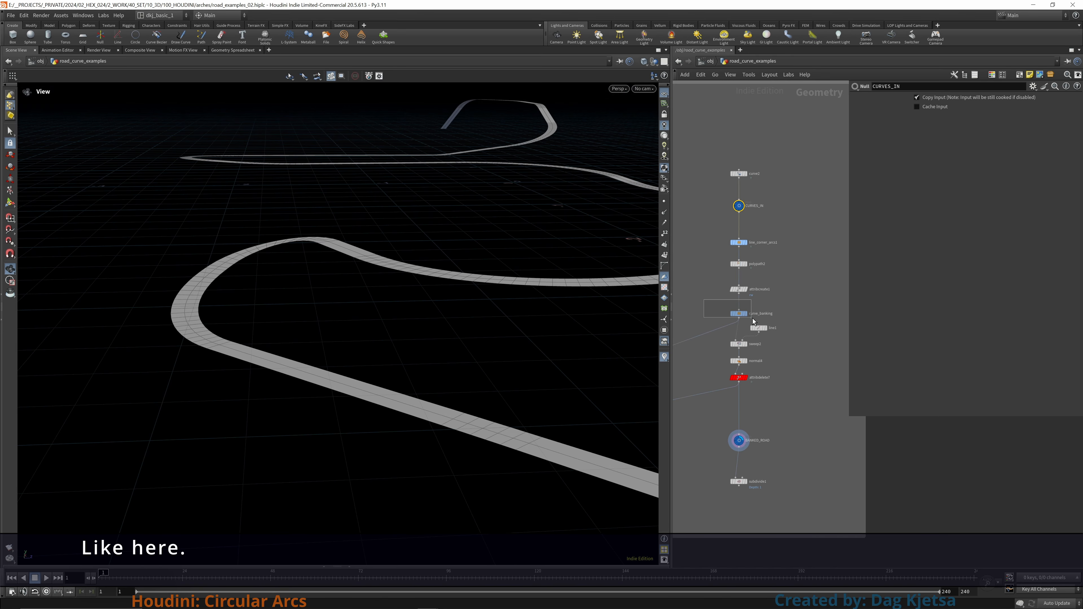
Step: Set the Max Angle of curve_banking to 12.1 and display the output null below merge1
drag(753, 319, 755, 321)
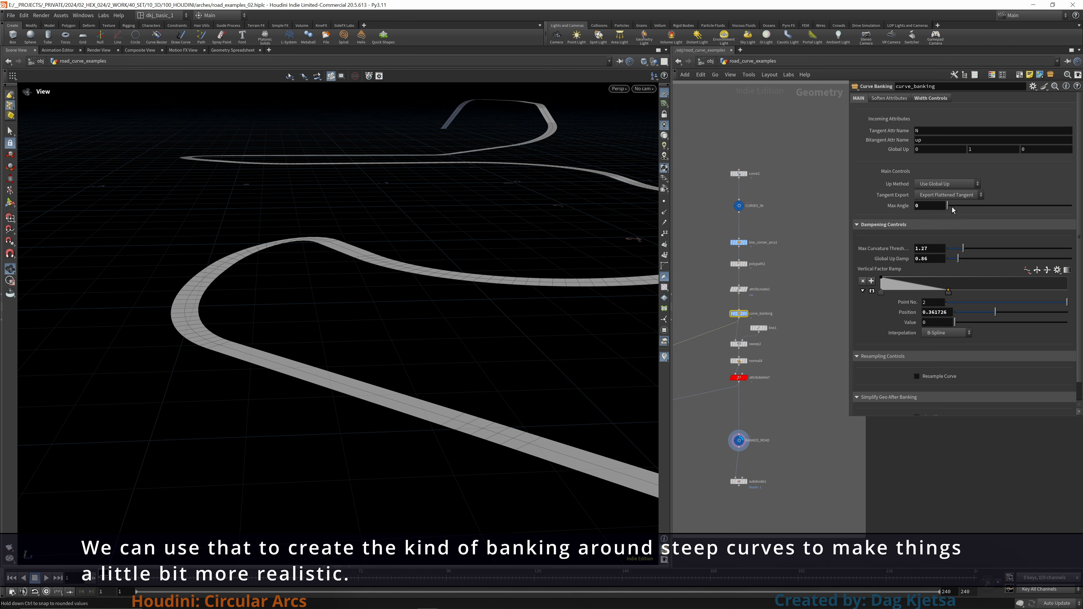
drag(952, 207, 968, 206)
middle_drag(704, 452, 841, 428)
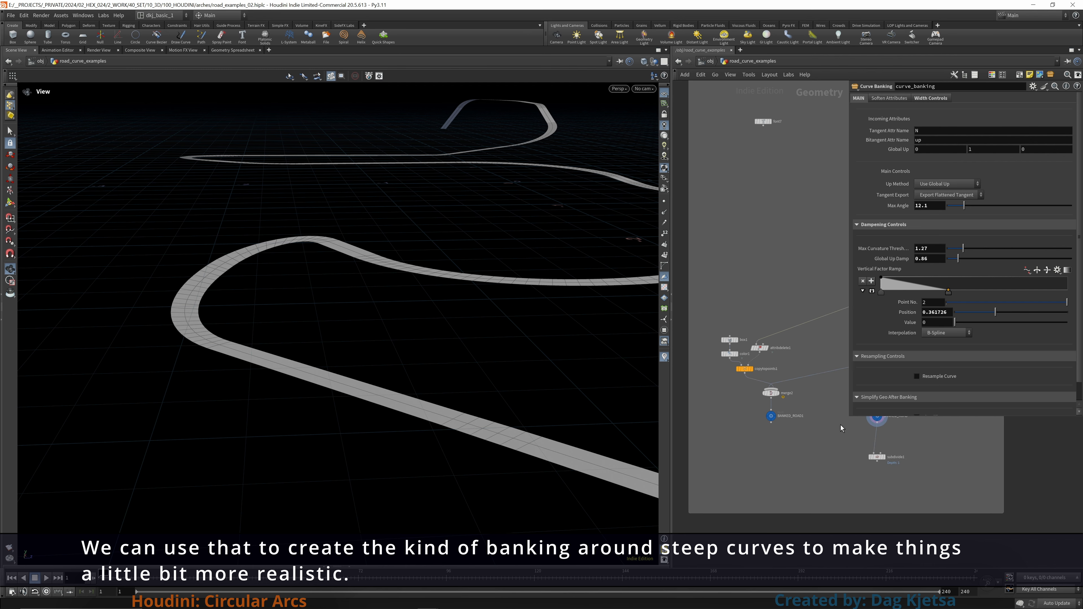
click(780, 411)
Step: Raise the Max Angle of curve_banking to 23.5 and inspect the banking along the steep curves
middle_drag(384, 311, 310, 329)
drag(310, 329, 350, 320)
mouse_move(965, 209)
mouse_down()
mouse_move(933, 213)
mouse_move(979, 214)
mouse_up()
drag(428, 259, 434, 297)
right_drag(434, 297, 336, 341)
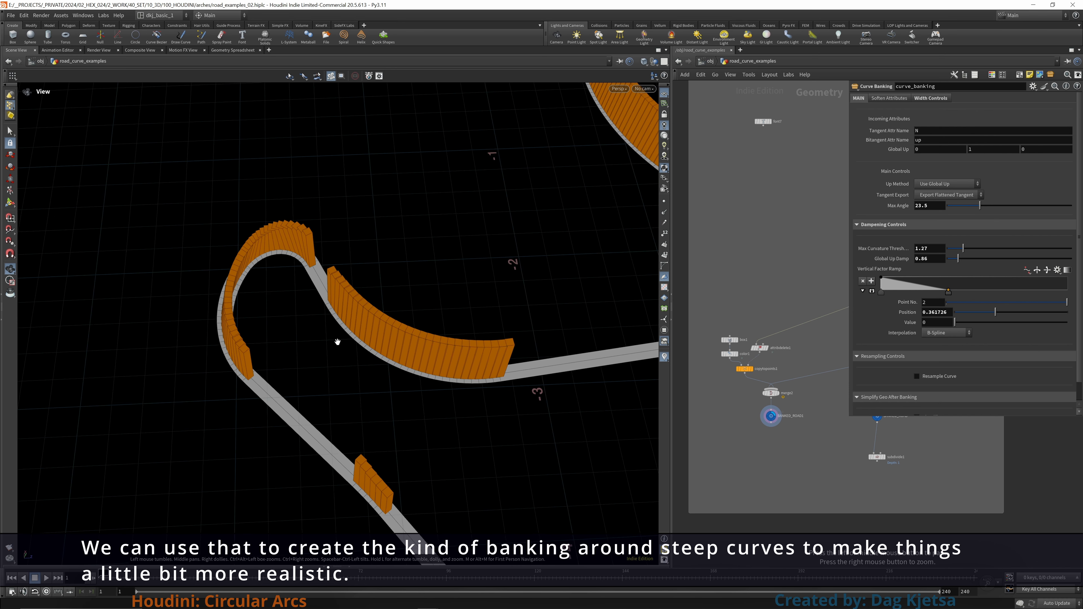
Step: Set the Max Angle of curve_banking to 13.3 and display the BANKED_ROAD output
drag(977, 214, 967, 217)
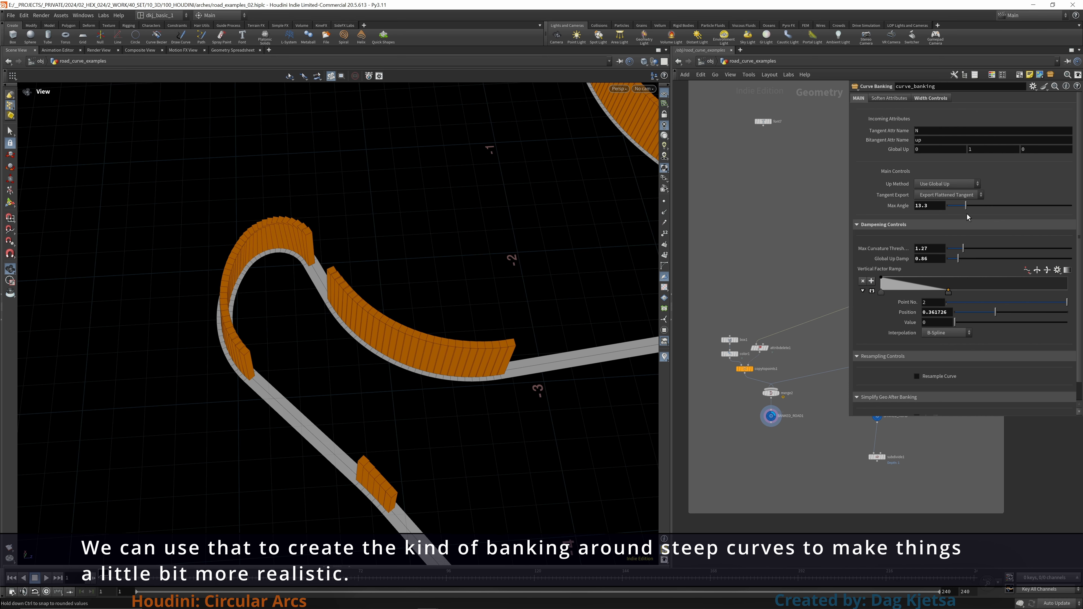
middle_drag(826, 434, 767, 481)
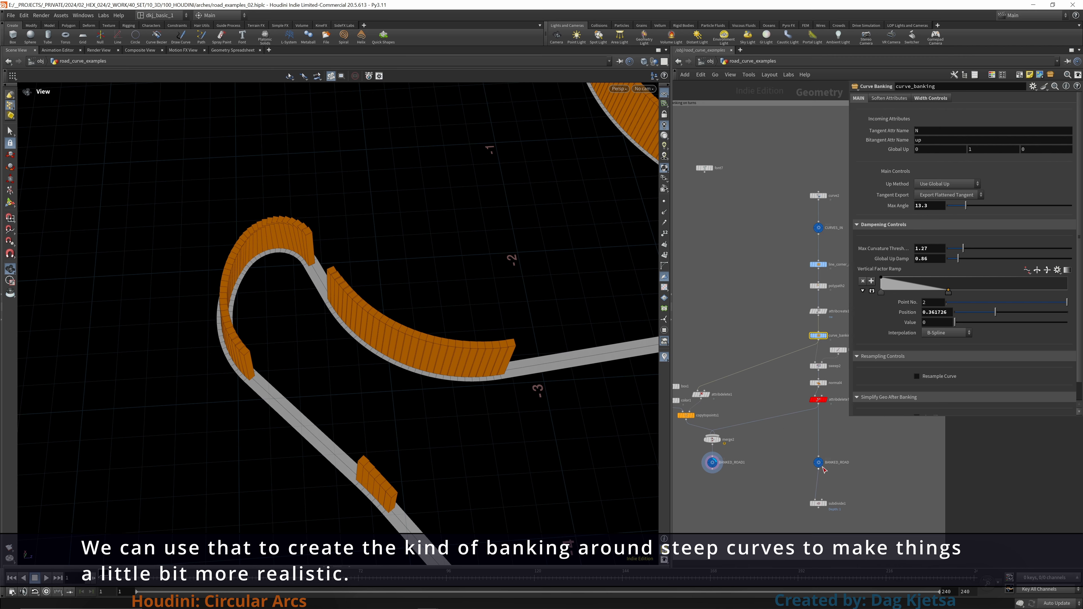
click(825, 462)
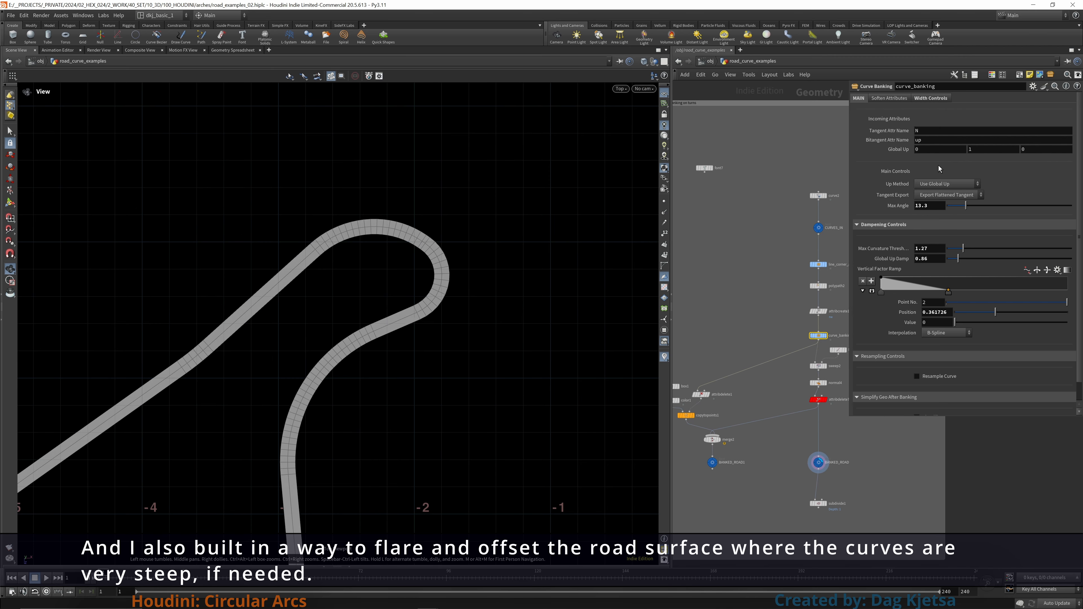
Step: Adjust the Curvature Multiplier in the Width Controls of curve_banking to flare the road in the steep bend
click(935, 101)
scroll(326, 278, up, 2)
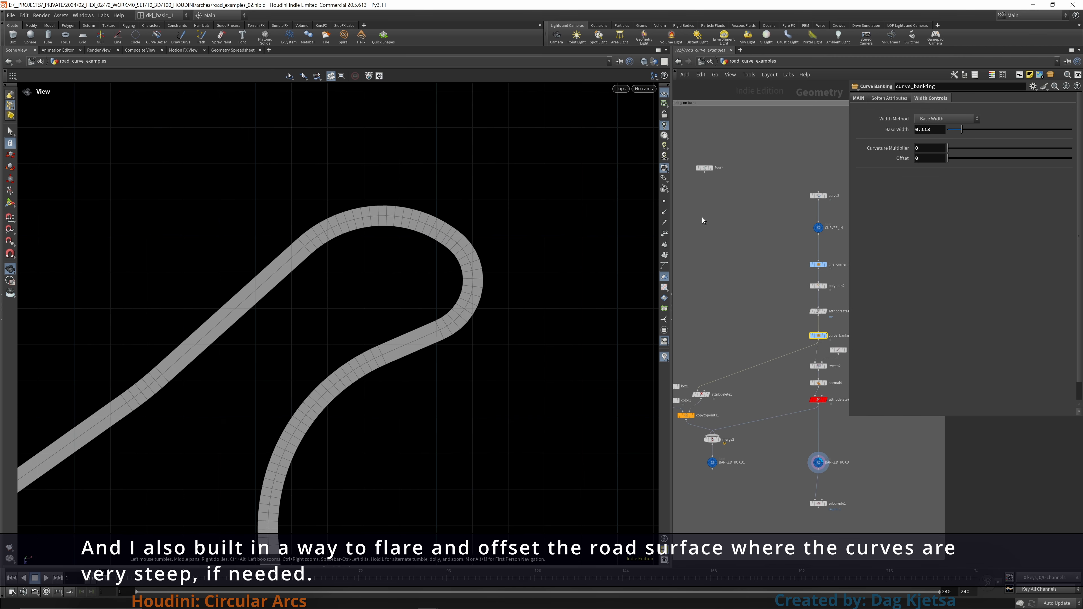
mouse_move(951, 149)
mouse_down()
mouse_move(1022, 169)
mouse_move(952, 152)
mouse_up()
scroll(257, 326, down, 5)
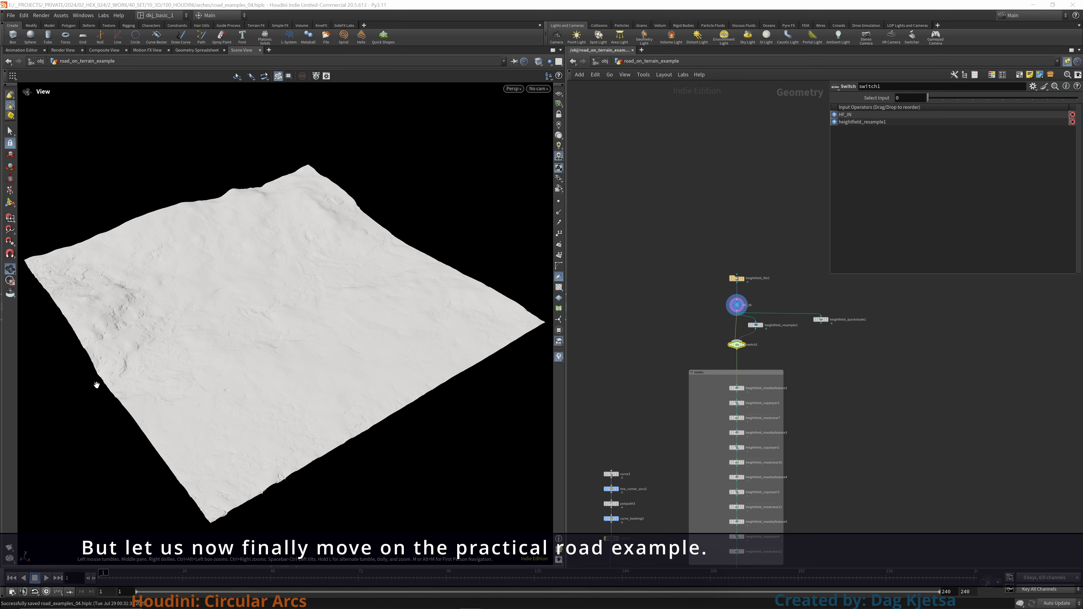
Step: Select heightfield_quickshade1 in the road_on_terrain_example network and display its textured terrain
scroll(836, 347, up, 8)
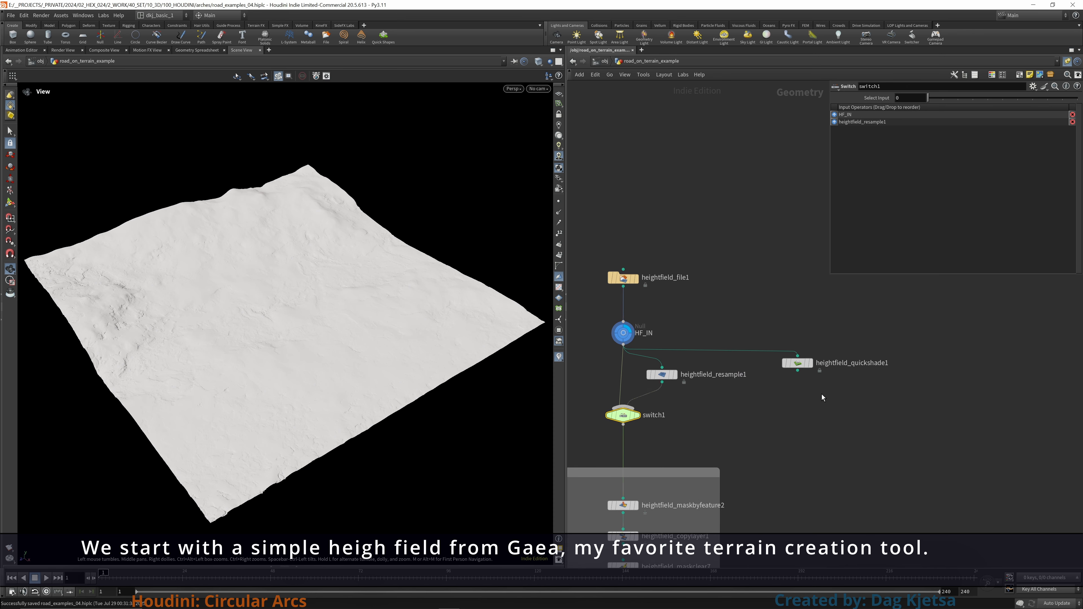
click(809, 361)
click(784, 360)
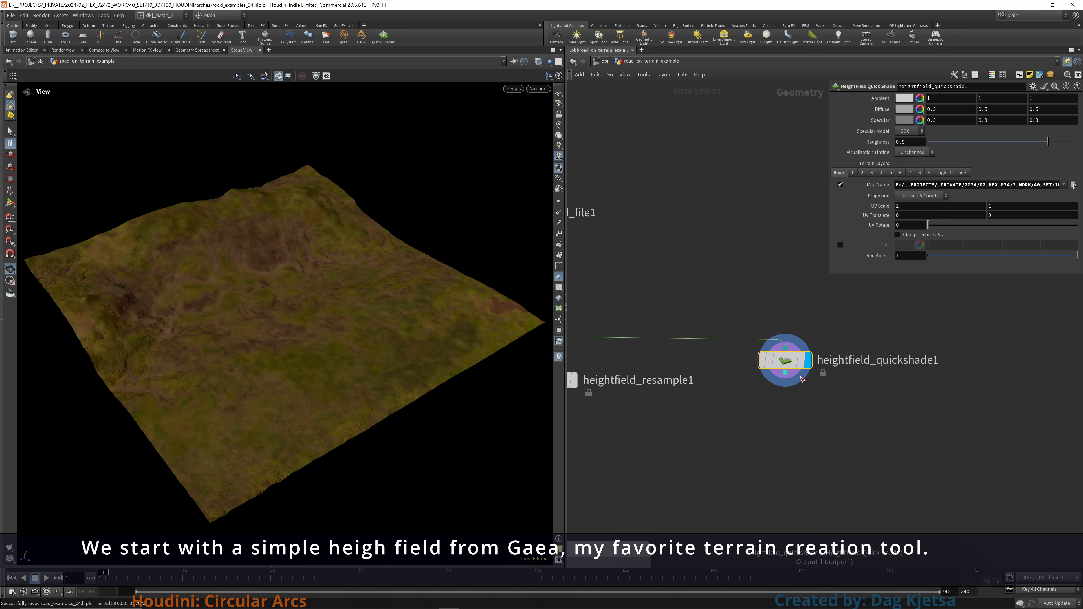
Step: Inspect the textured terrain and select heightfield_resample1 to view its resampling settings
mouse_move(251, 326)
mouse_down()
mouse_move(198, 299)
mouse_move(208, 293)
mouse_move(252, 310)
mouse_move(243, 317)
mouse_up()
scroll(701, 420, down, 3)
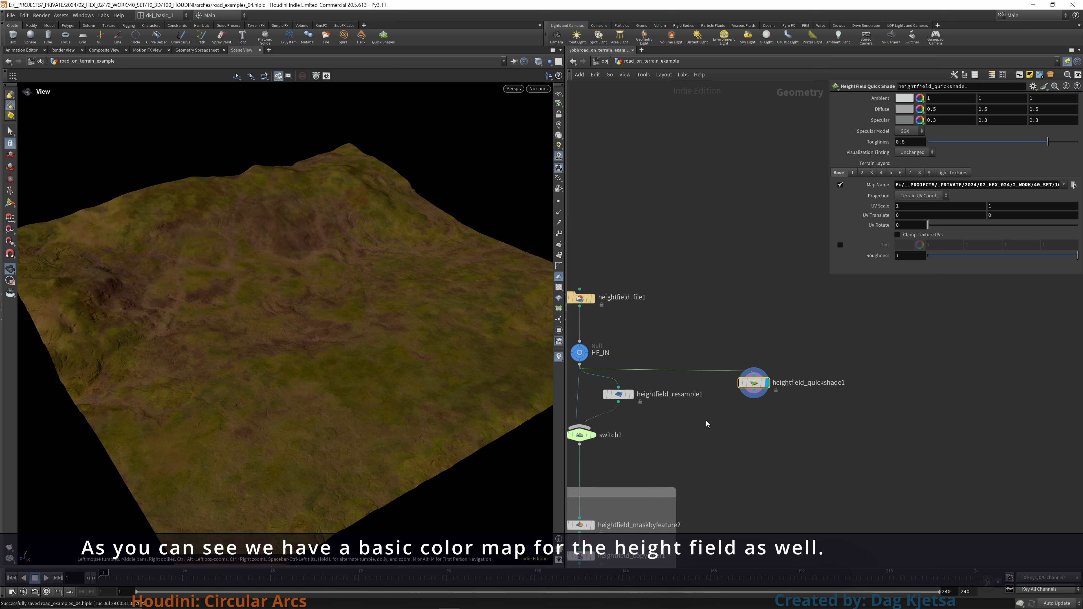
scroll(648, 416, up, 4)
middle_drag(648, 416, 729, 401)
click(679, 363)
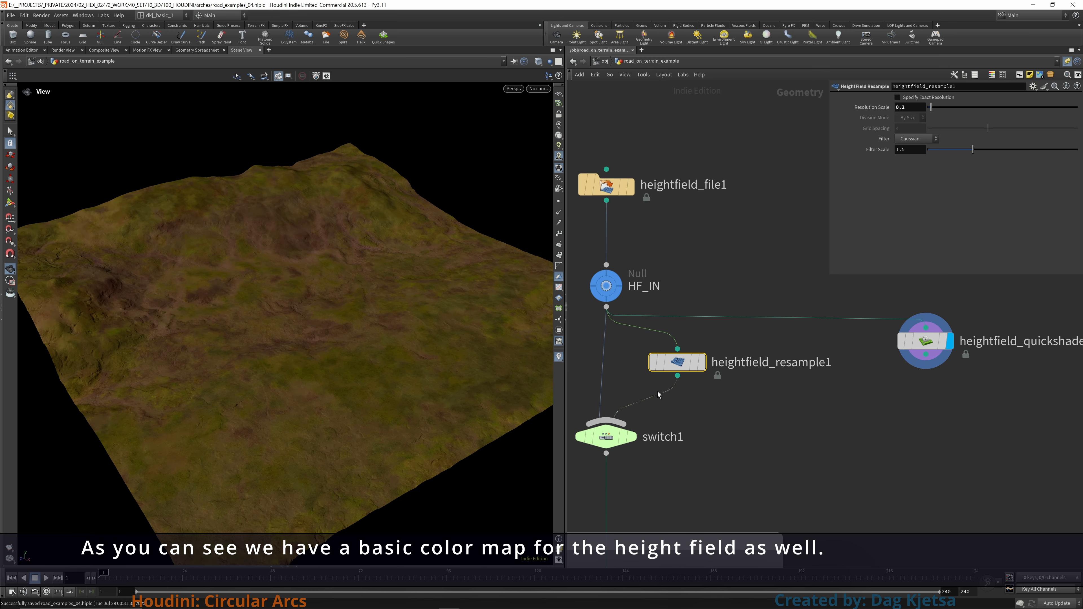
Step: Display switch1, set it to pass the heightfield_resample1 input, and reselect heightfield_resample1
click(627, 435)
click(640, 407)
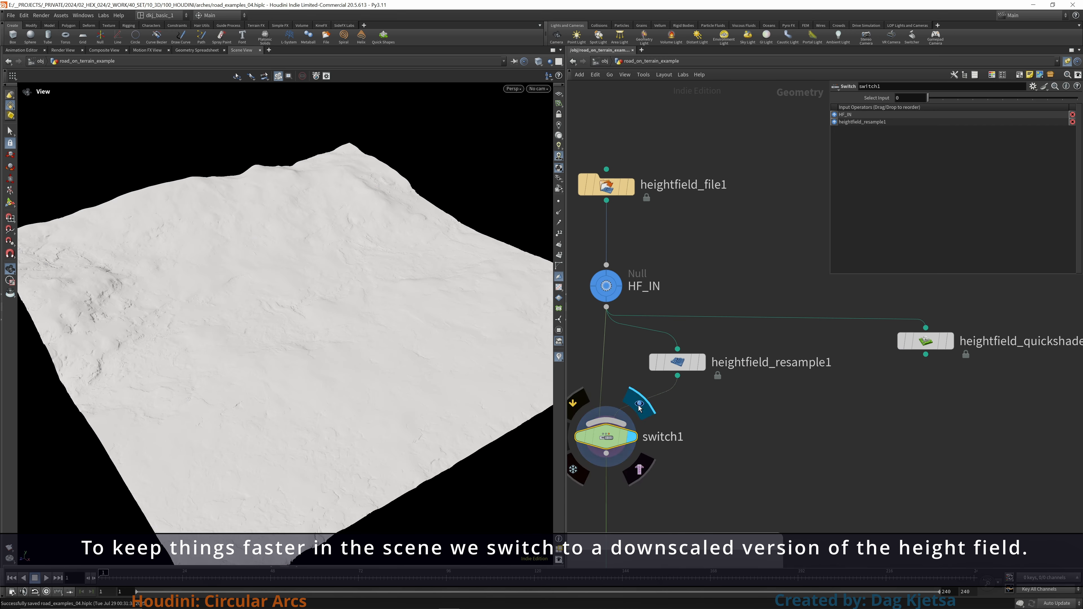
click(940, 99)
drag(729, 428, 653, 340)
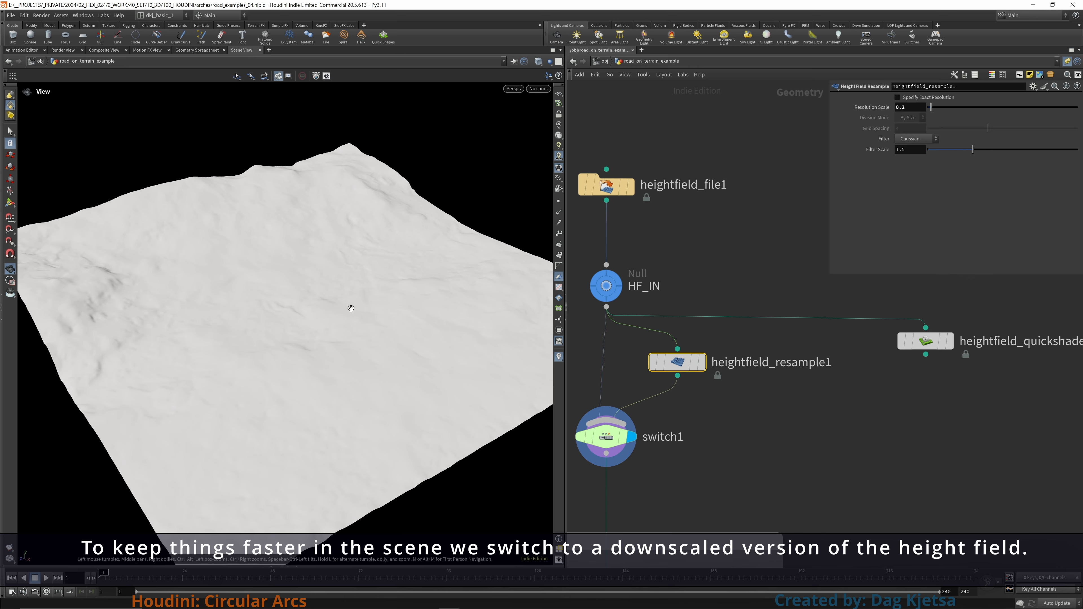
mouse_move(351, 308)
mouse_down()
mouse_move(357, 256)
mouse_move(333, 322)
mouse_move(349, 324)
mouse_up()
Step: Display the mask from heightfield_maskbyfeature2 on the terrain and select the nodes in the masks group
scroll(802, 256, down, 5)
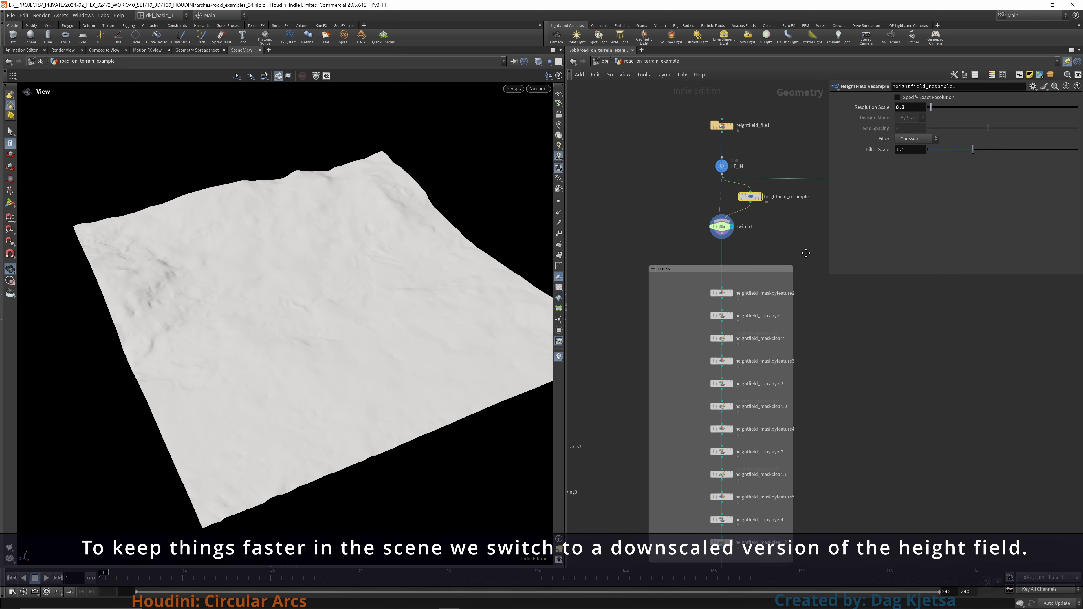
middle_drag(805, 253, 794, 161)
click(718, 201)
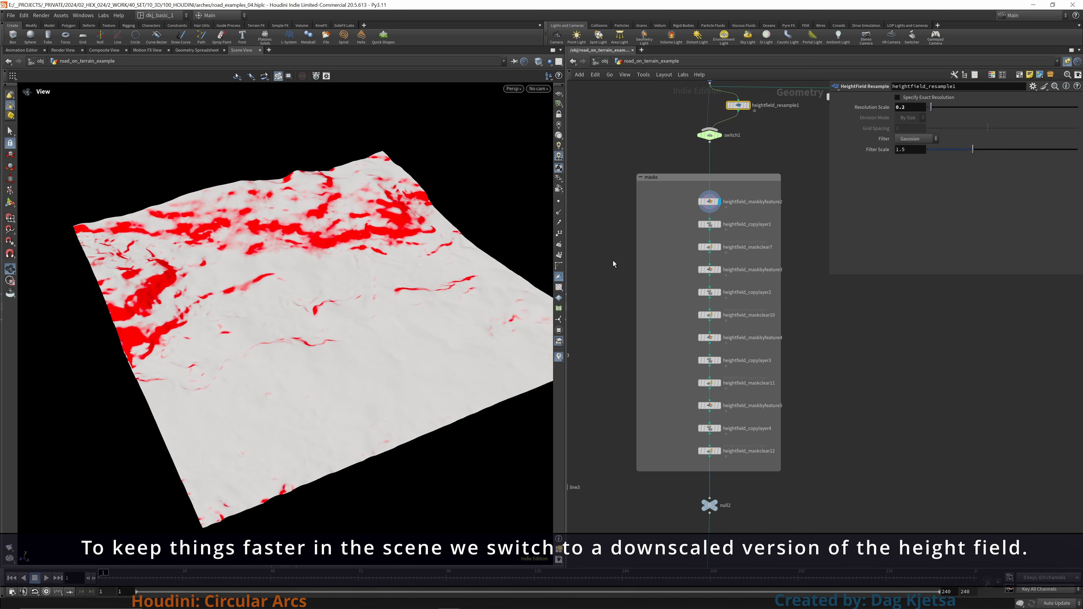
drag(671, 199, 751, 454)
scroll(796, 475, down, 3)
middle_drag(798, 477, 789, 345)
click(795, 350)
scroll(743, 358, up, 4)
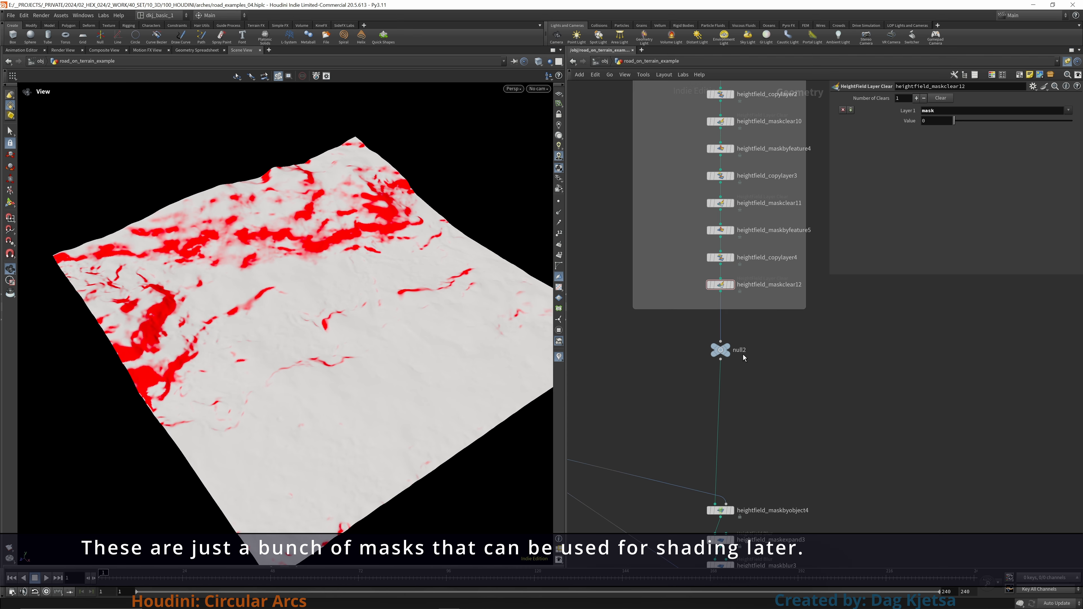
Step: Select the layer-isolating nodes below the masks, and select the cops_terrain COP network
scroll(762, 367, down, 5)
middle_drag(813, 422, 777, 324)
drag(764, 294, 971, 401)
scroll(724, 383, up, 5)
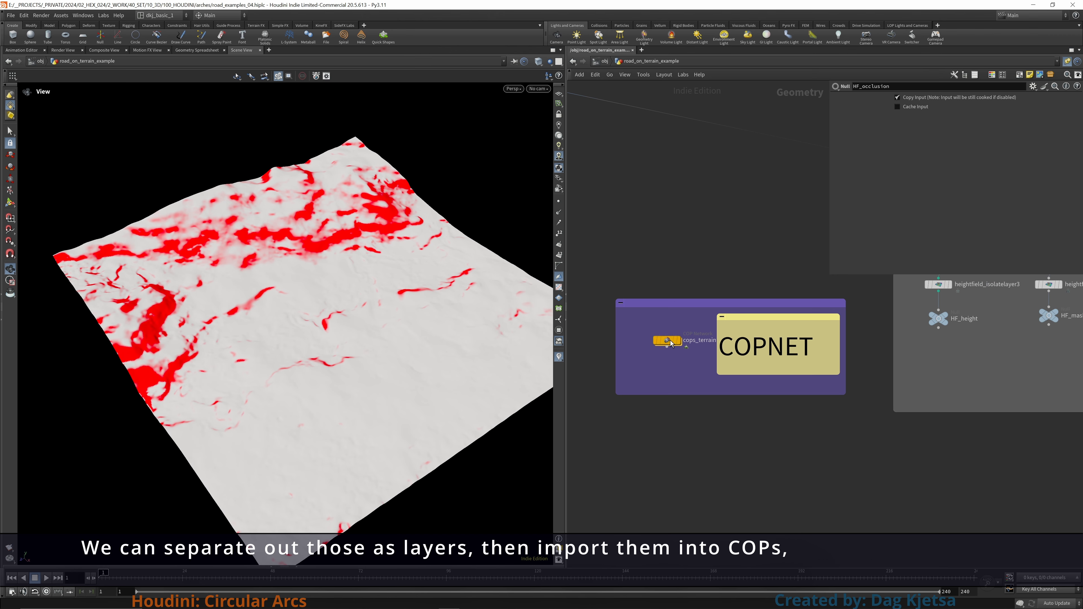
click(668, 341)
scroll(665, 333, down, 8)
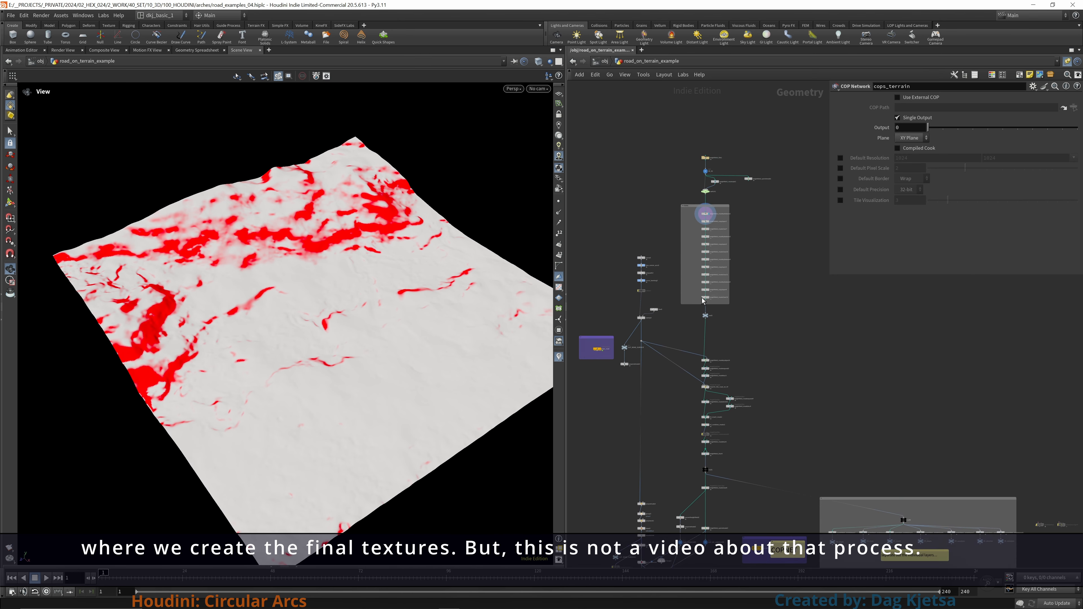
Step: Display the null2 node below the masks group to show the plain terrain
scroll(708, 307, up, 5)
click(710, 318)
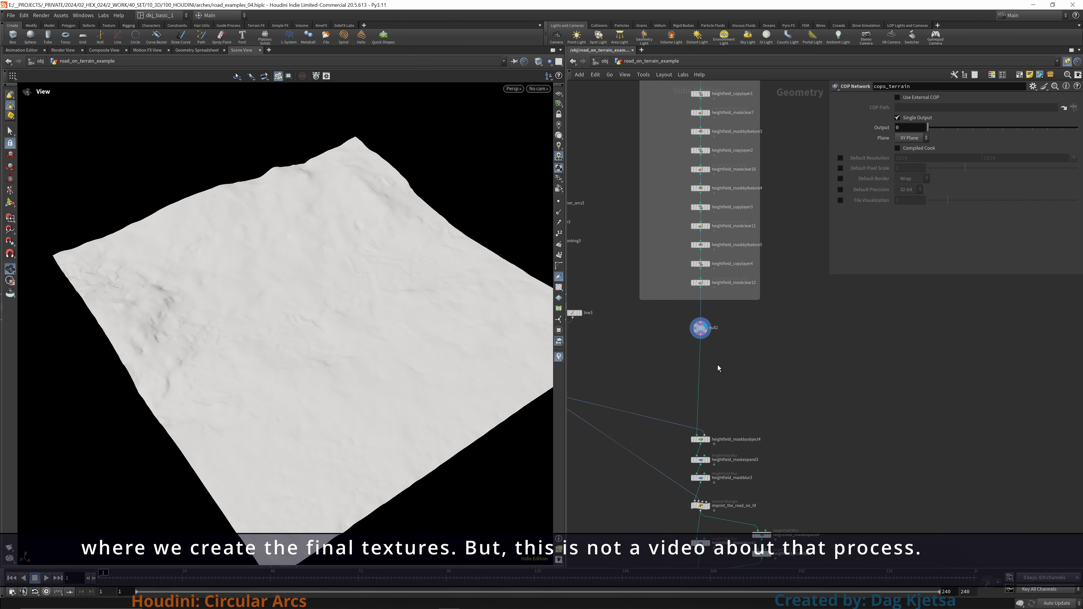
scroll(717, 367, down, 3)
middle_drag(718, 385, 733, 309)
Step: Display the curve3 polyline, and display the rounded corners from line_corner_arcs3
scroll(652, 273, up, 4)
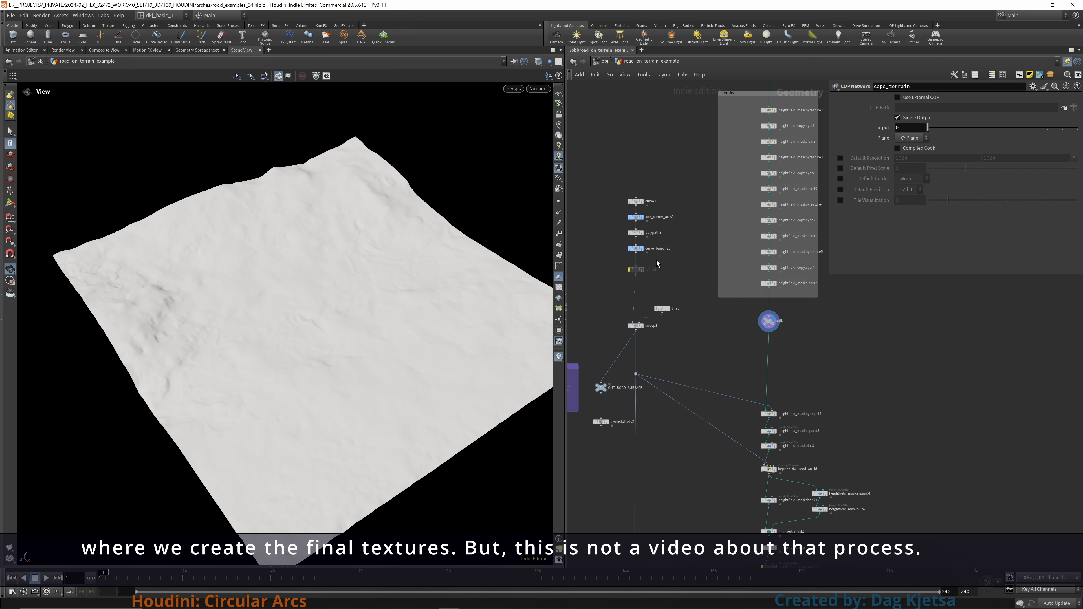
click(635, 180)
drag(396, 278, 360, 271)
click(635, 205)
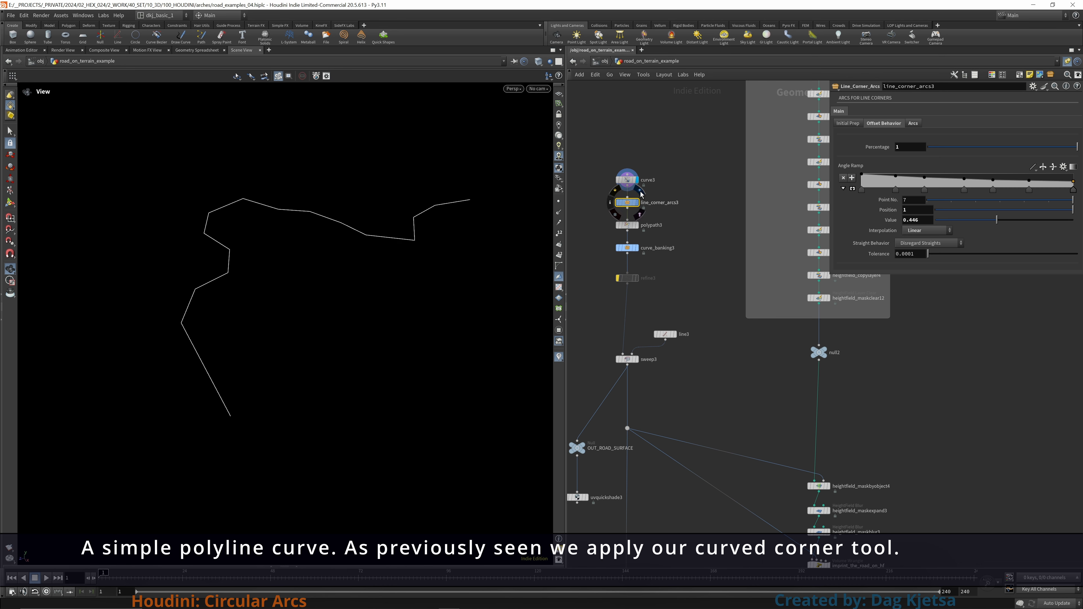
click(636, 203)
drag(416, 285, 383, 324)
scroll(660, 261, up, 2)
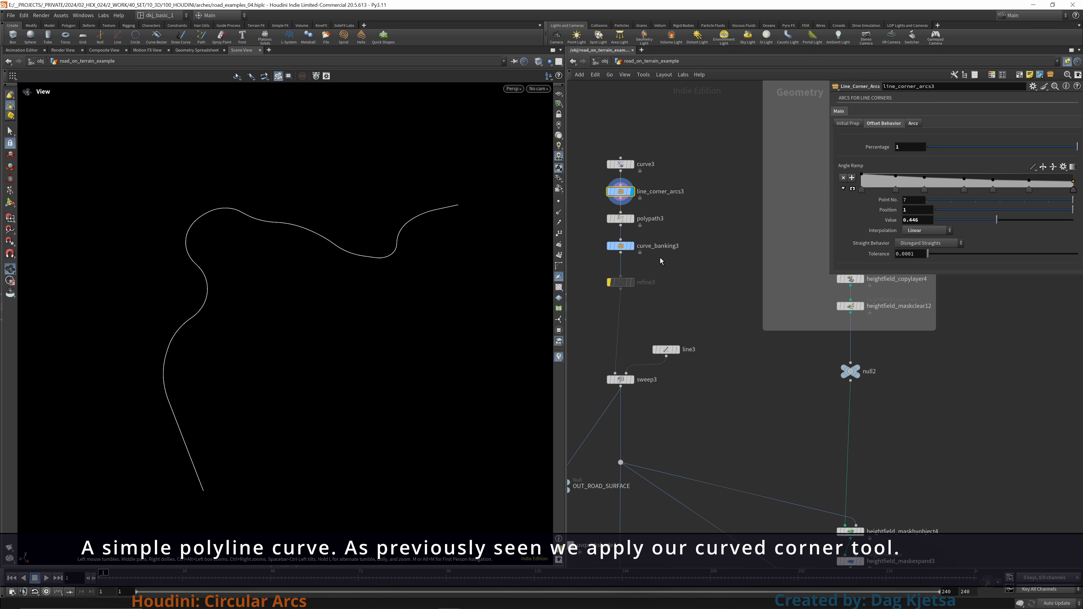
Step: Display curve_banking3, and display the swept road surface from sweep3
click(638, 251)
middle_drag(639, 387, 645, 288)
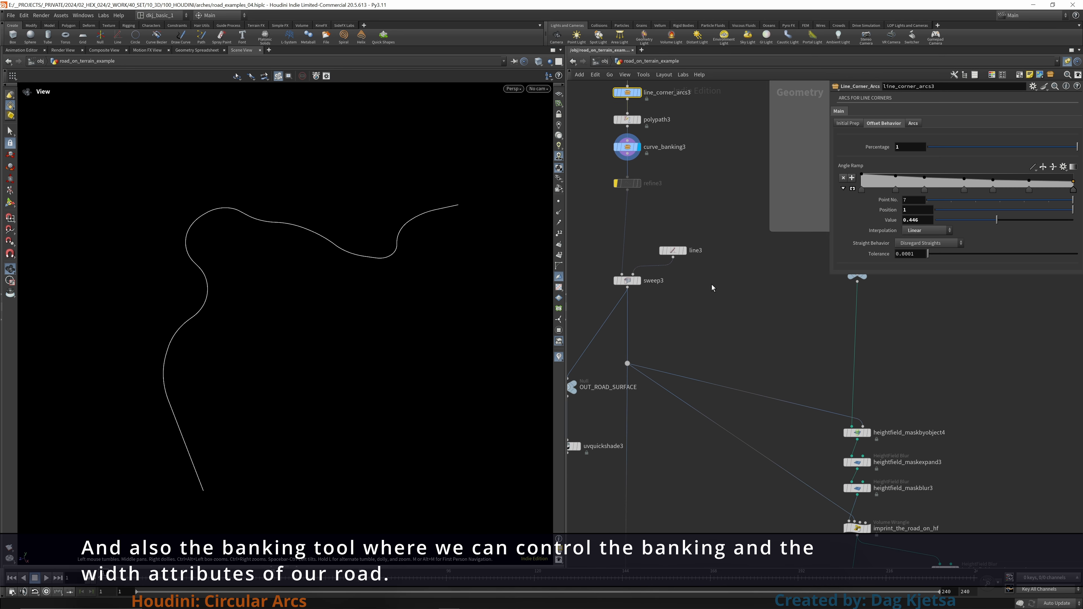
click(641, 281)
mouse_move(440, 280)
mouse_down()
mouse_move(425, 266)
mouse_move(426, 280)
mouse_up()
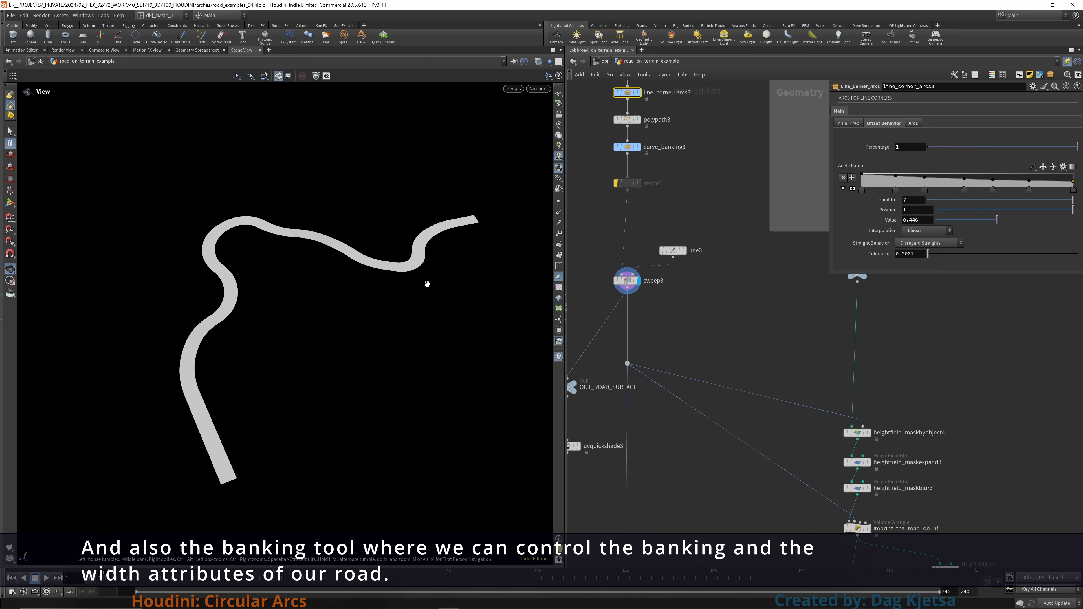
scroll(834, 323, down, 4)
scroll(628, 359, up, 4)
Step: Select the cops_road COP network and display the textured road from uvquickshade3
click(694, 354)
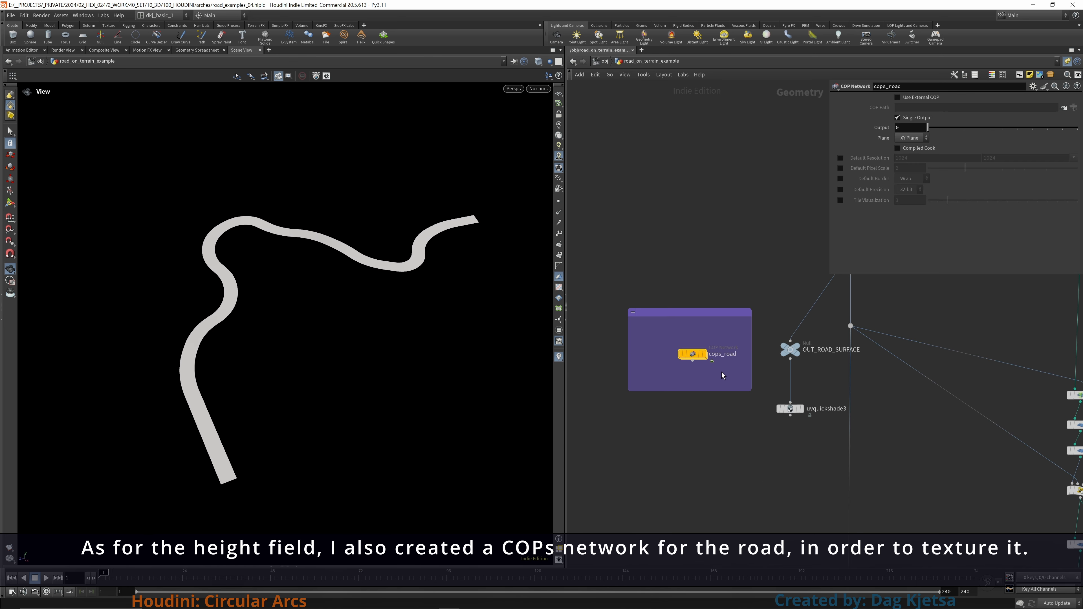
middle_drag(793, 360, 719, 374)
scroll(727, 367, up, 3)
click(732, 335)
click(728, 461)
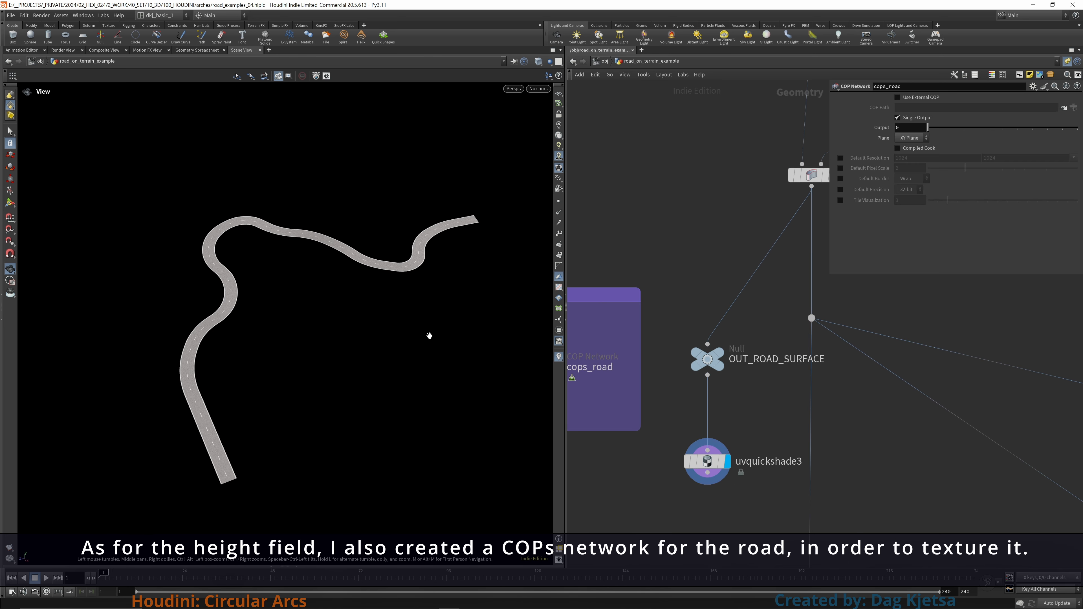
Step: Examine the textured road close up and from several angles to check its lane markings and elevation
middle_drag(430, 336, 450, 357)
right_drag(284, 316, 357, 314)
middle_drag(357, 314, 396, 348)
right_drag(397, 348, 234, 276)
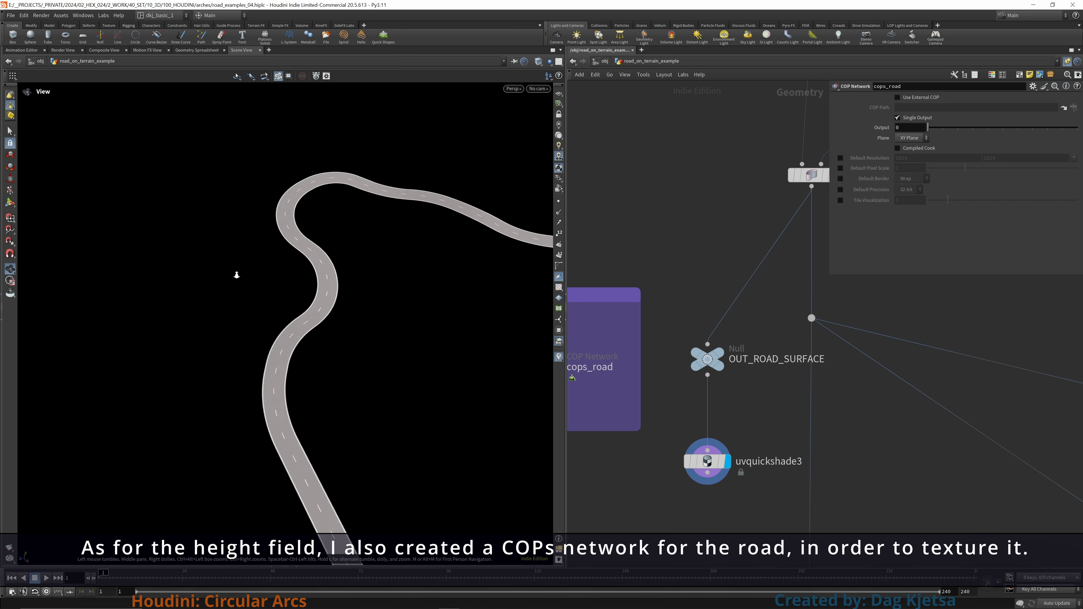
middle_drag(389, 294, 294, 287)
right_drag(294, 288, 283, 336)
drag(225, 367, 346, 354)
scroll(358, 351, down, 2)
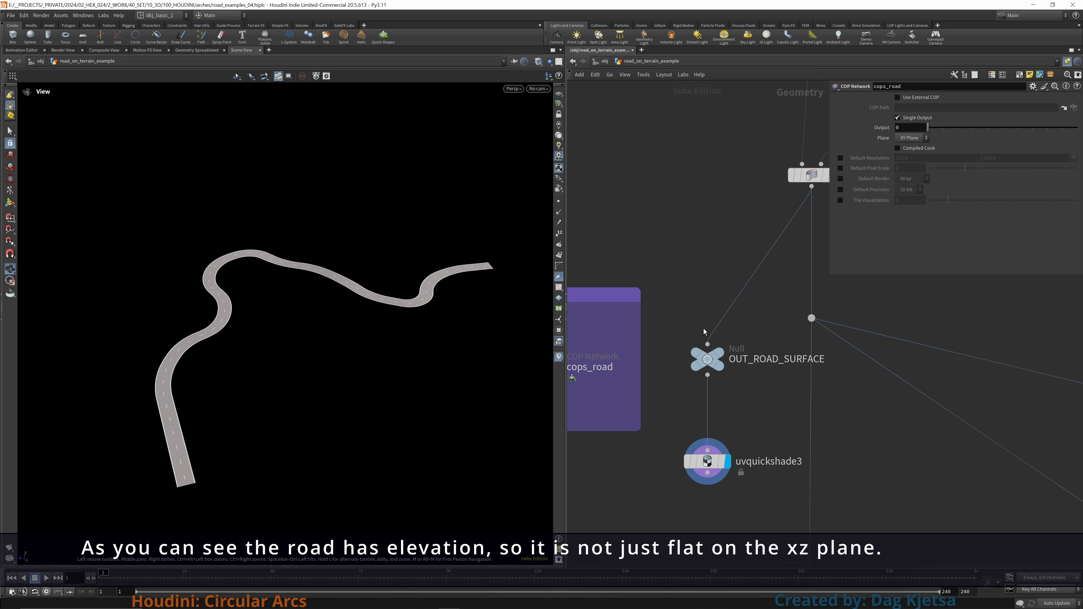
Step: Display the terrain at null2, and select and display heightfield_maskbyobject4 to inspect its road mask
scroll(720, 273, down, 4)
middle_drag(844, 347, 643, 355)
scroll(772, 354, up, 3)
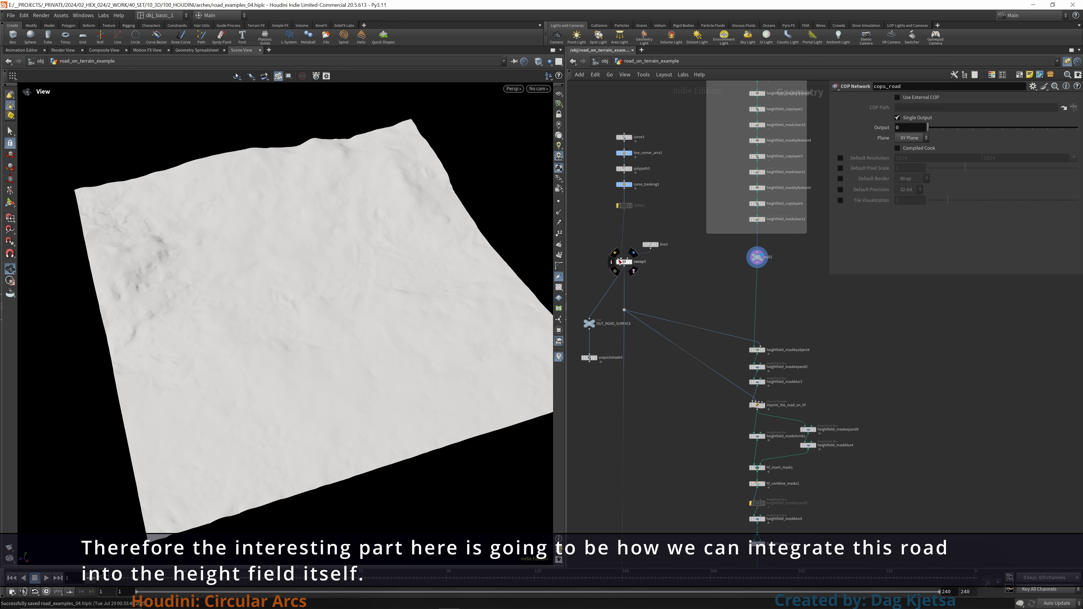
scroll(760, 356, up, 2)
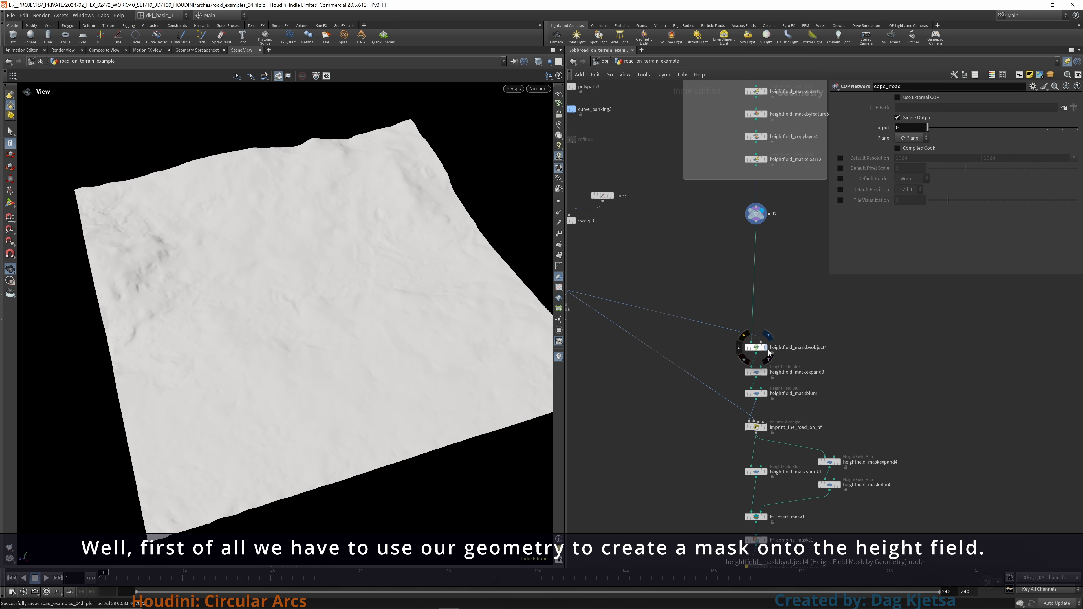
click(764, 348)
click(753, 349)
scroll(440, 275, up, 2)
middle_drag(440, 275, 356, 335)
scroll(450, 307, up, 4)
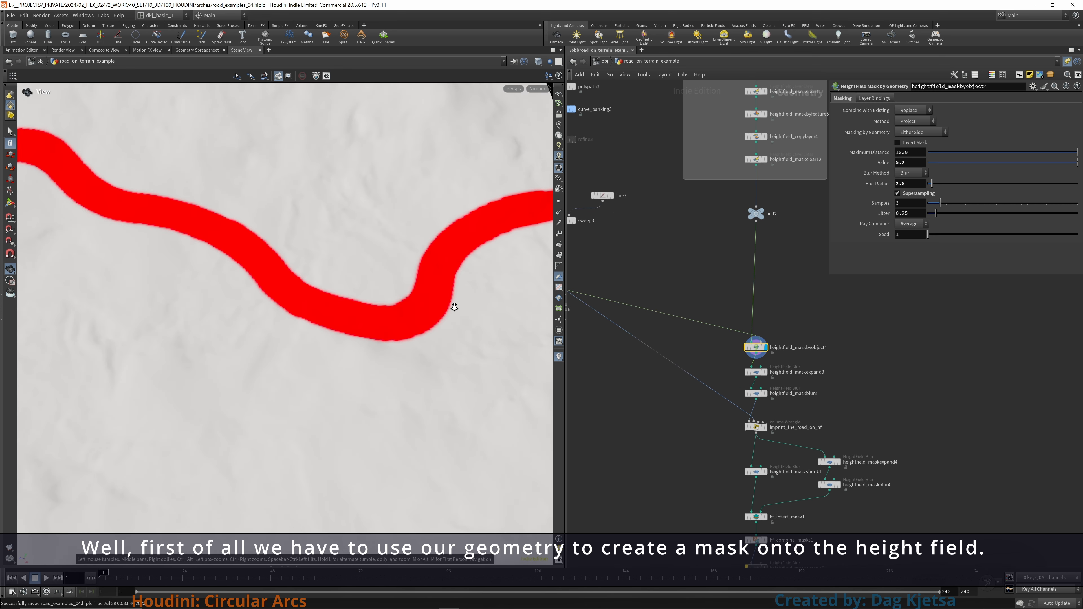
scroll(762, 362, up, 3)
Step: Display heightfield_maskblur3 and inspect the expanded and blurred road mask across the terrain
mouse_move(773, 383)
middle_drag(836, 399, 829, 338)
click(763, 355)
right_drag(331, 342, 124, 334)
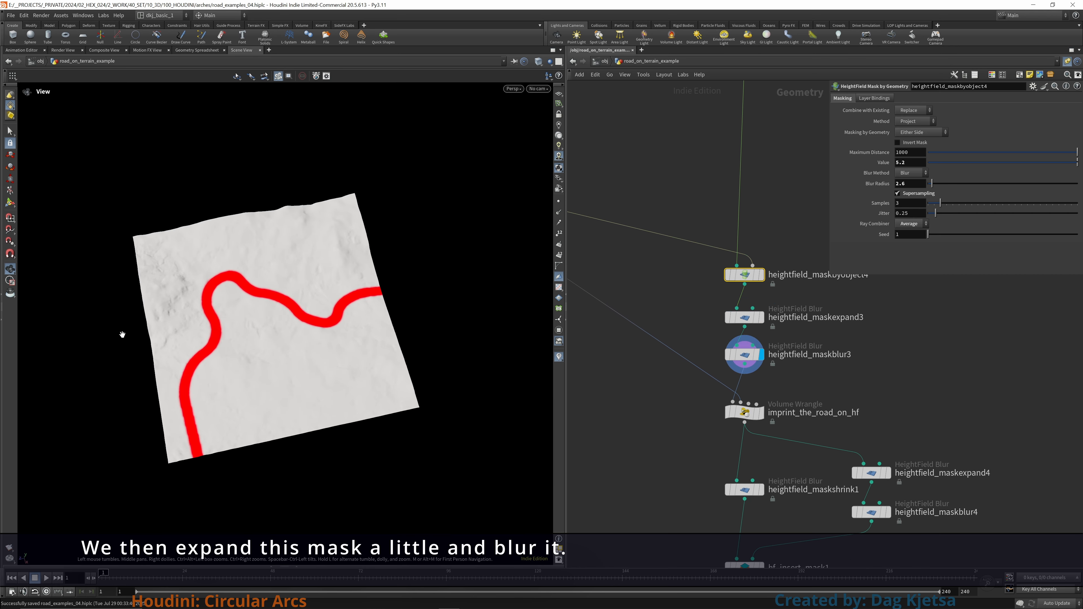
drag(123, 334, 157, 317)
right_drag(157, 317, 218, 319)
drag(218, 320, 225, 290)
mouse_move(225, 290)
right_down()
mouse_move(220, 305)
mouse_move(243, 290)
right_up()
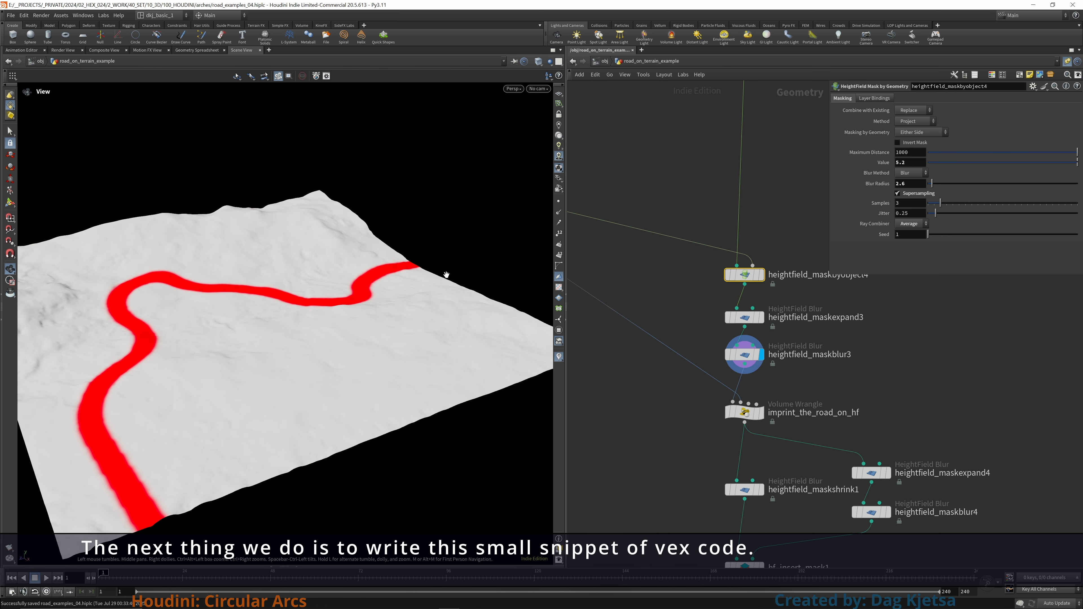
Step: Select the imprint_the_road_on_hf Volume Wrangle and display its result on the terrain
middle_drag(746, 416, 734, 316)
click(735, 314)
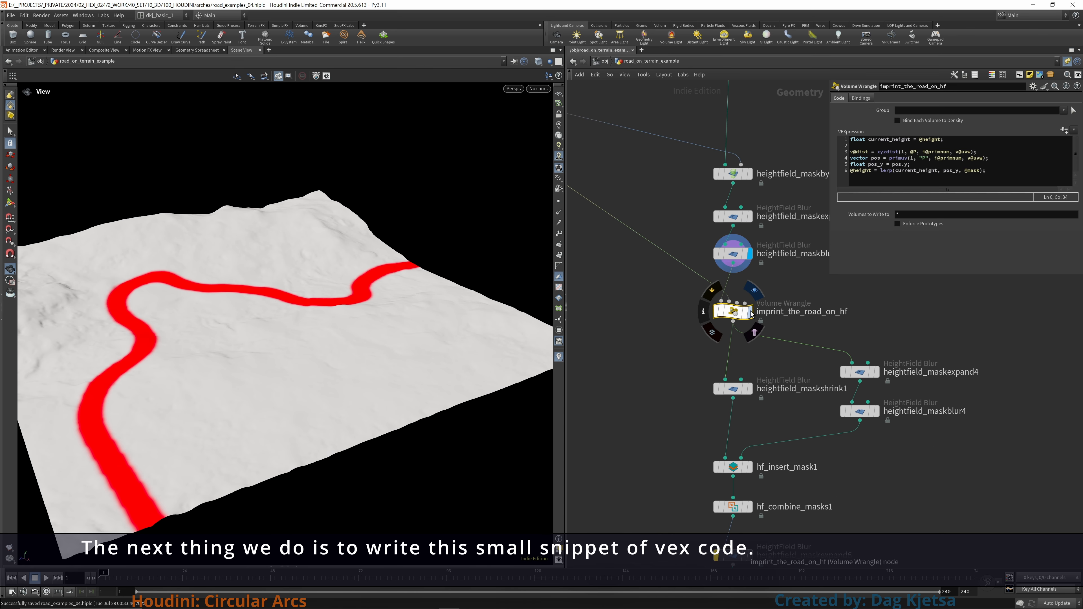
click(749, 312)
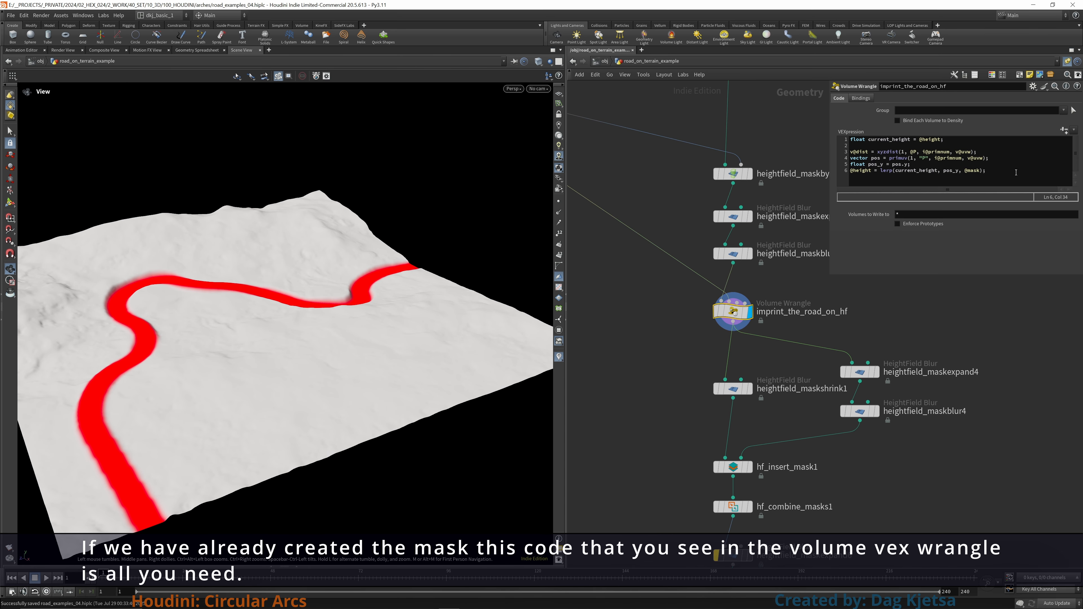
drag(1016, 172, 842, 139)
click(790, 190)
click(998, 175)
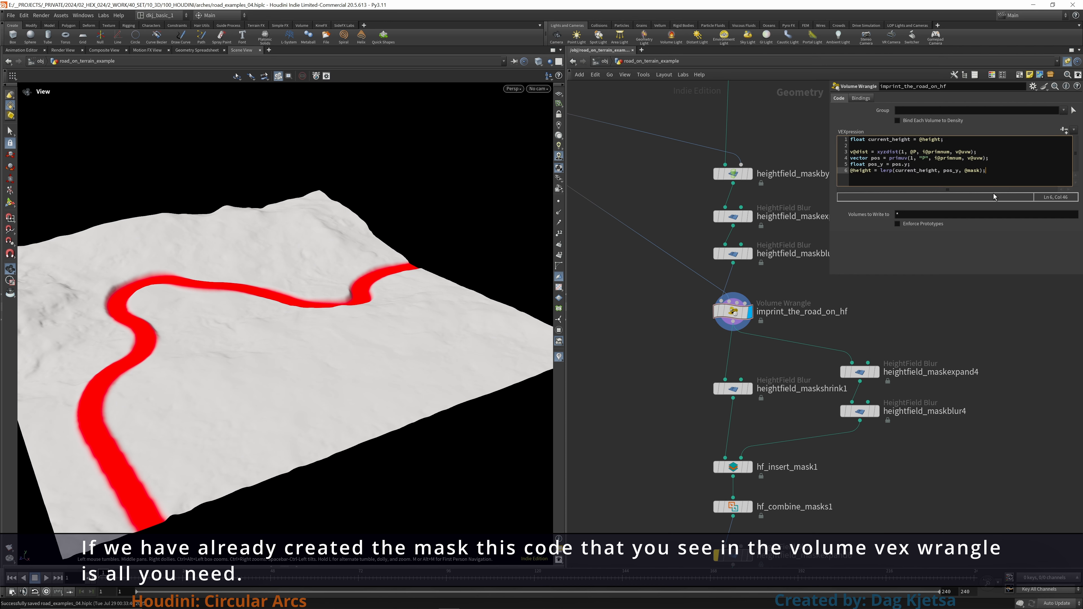
drag(965, 172, 981, 171)
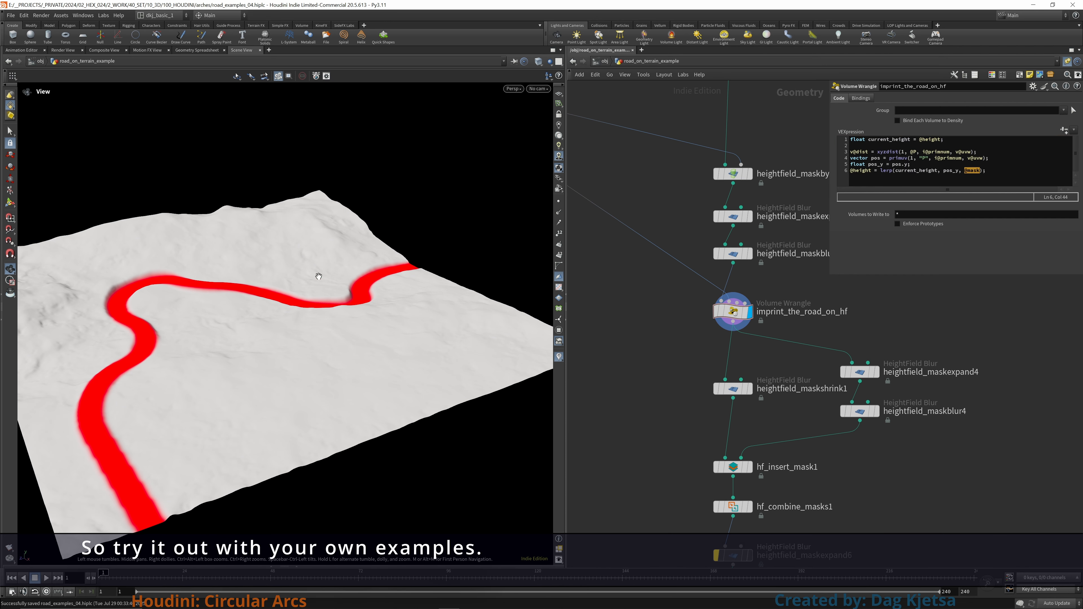
Step: Overlay the sweep3 road surface as a template on the terrain and check the fit from a low angle
scroll(649, 321, down, 4)
middle_drag(648, 321, 750, 378)
scroll(644, 215, up, 2)
click(658, 218)
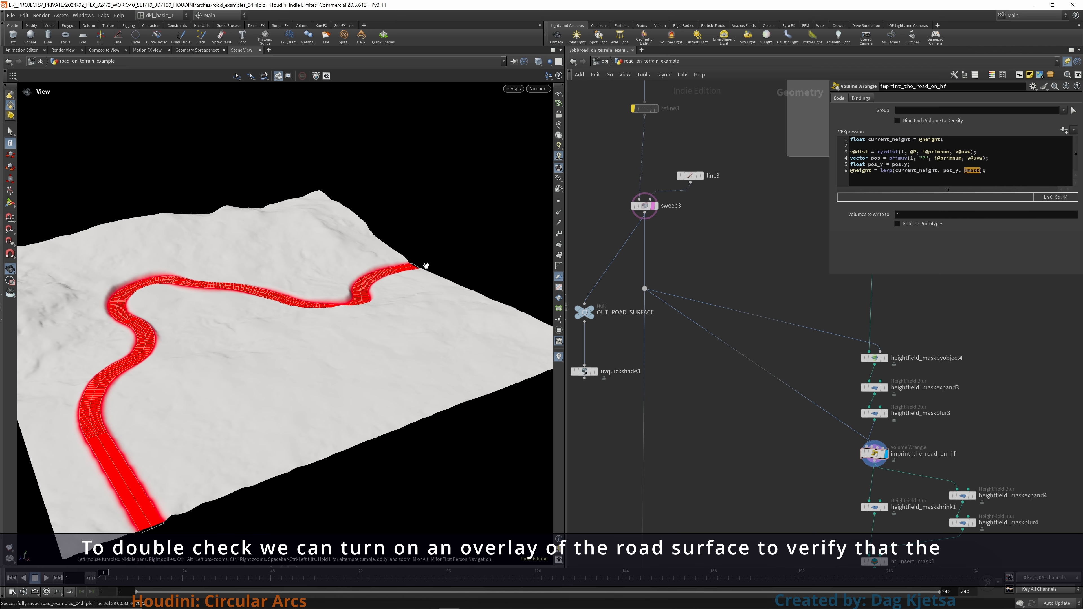
drag(326, 284, 282, 337)
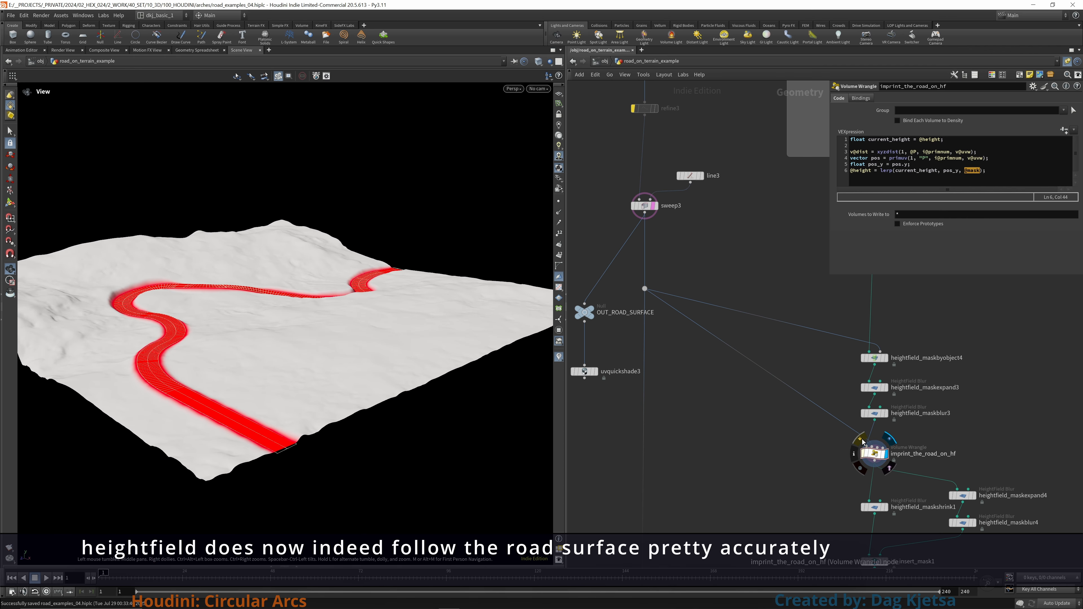
Step: Toggle the bypass of imprint_the_road_on_hf for comparison and turn off the sweep3 template overlay
click(862, 439)
middle_drag(981, 442, 890, 327)
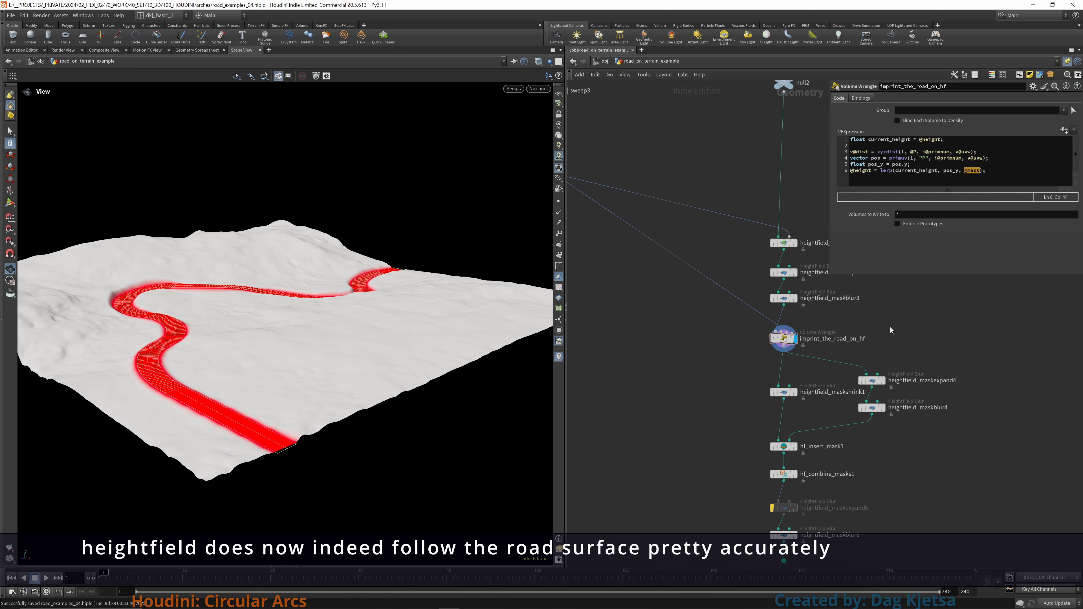
middle_drag(623, 221, 716, 317)
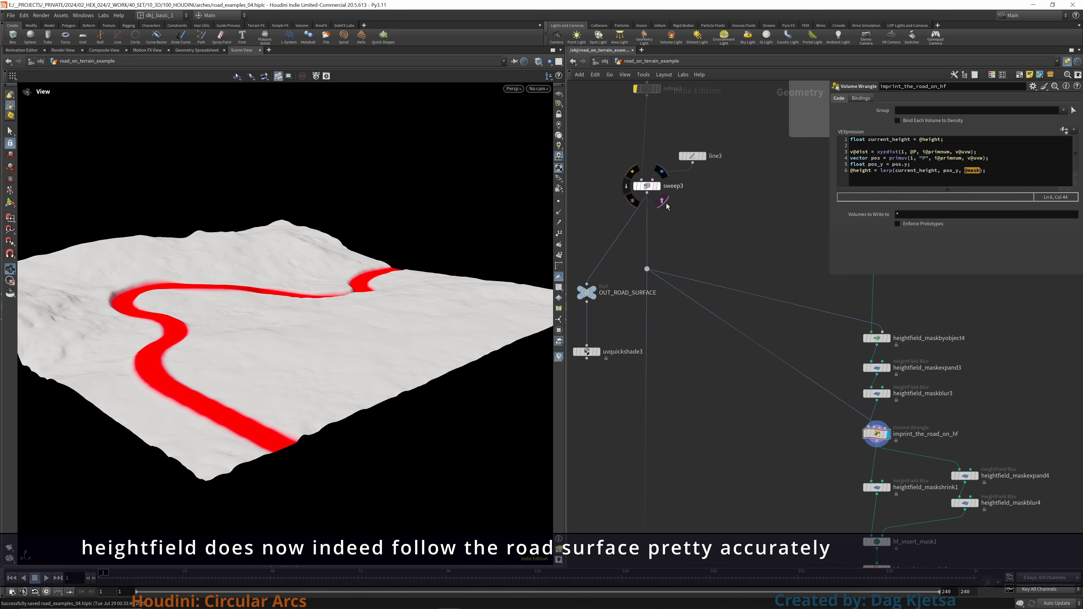
middle_drag(724, 320, 624, 178)
Step: Display hf_combine_masks1 and inspect the mask along the road's edges
middle_drag(836, 446, 786, 250)
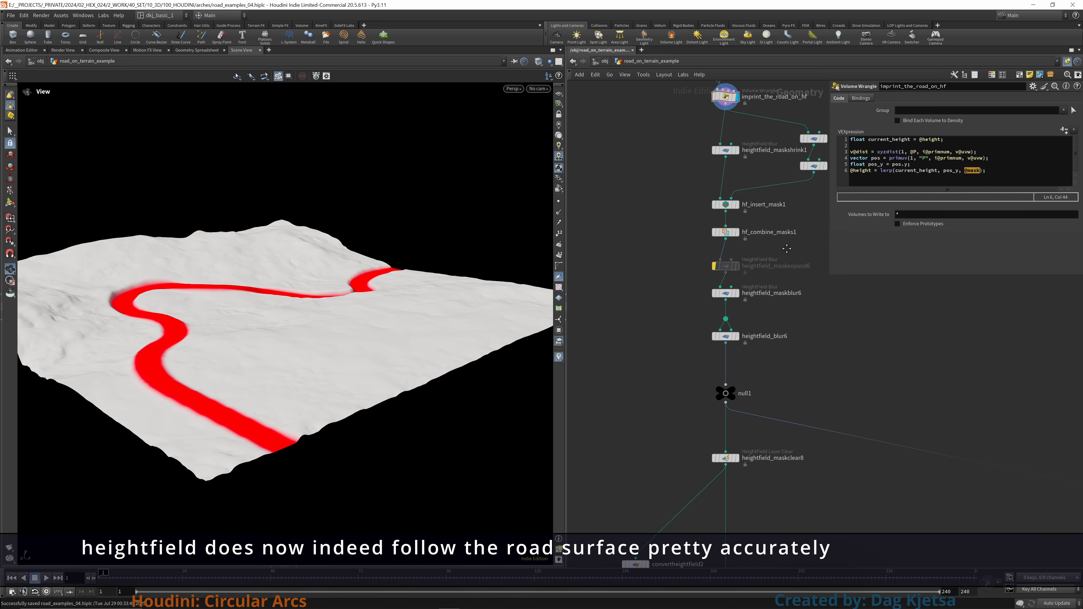
click(736, 232)
drag(350, 299, 394, 326)
scroll(774, 364, down, 4)
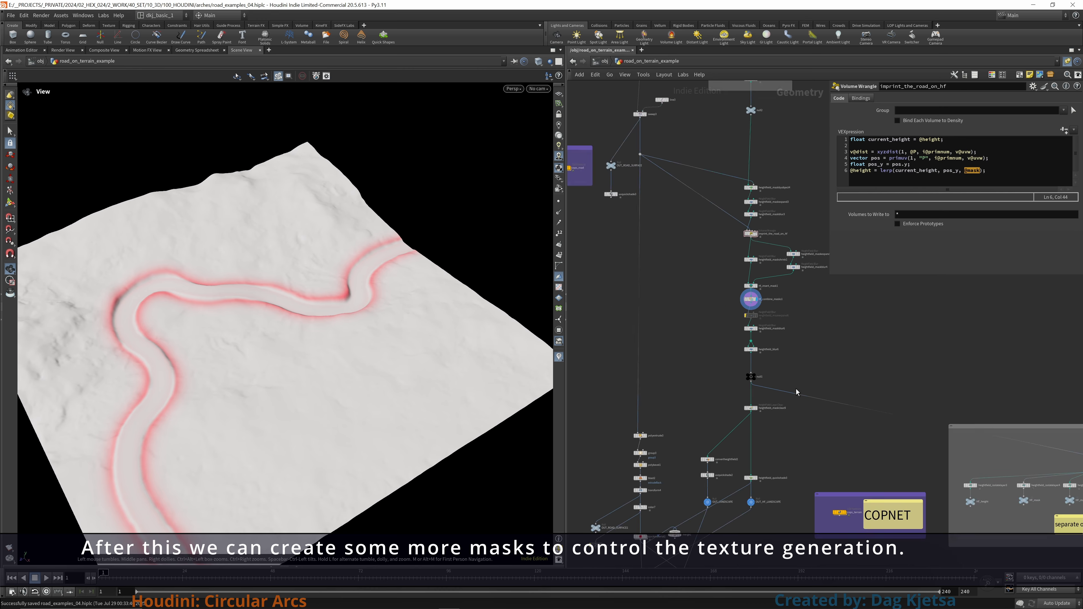
Step: Display heightfield_quickshade3 to show the textured terrain with the road blended in
middle_drag(789, 392, 722, 307)
scroll(691, 317, up, 3)
scroll(699, 543, up, 2)
click(693, 407)
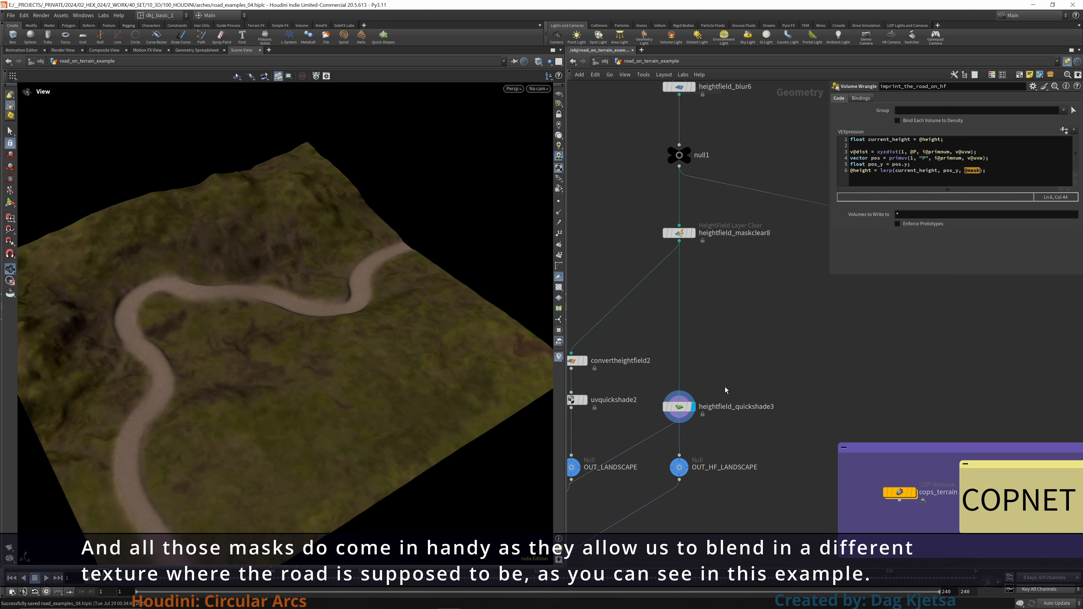
Step: Select heightfield_quickshade3 and examine the road's blended texture on the height field from several angles
click(679, 407)
drag(399, 322, 336, 280)
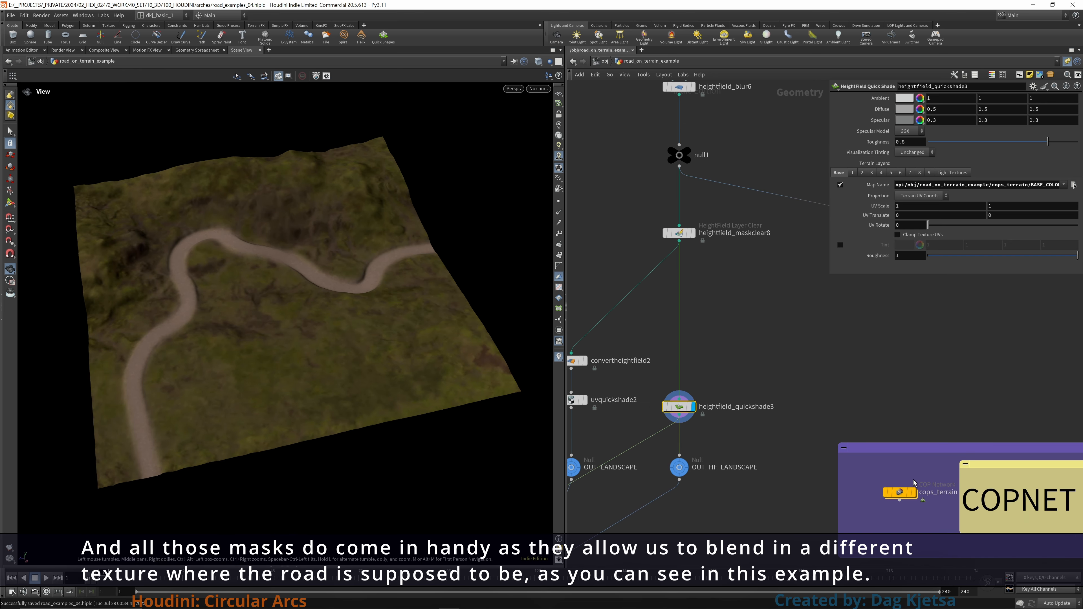
click(818, 409)
right_click(397, 308)
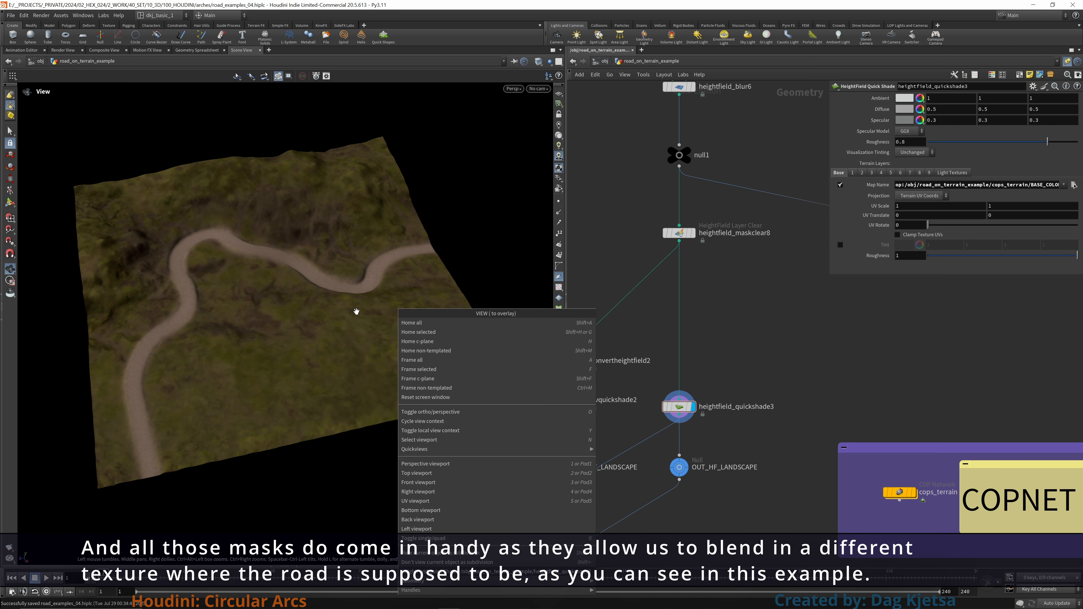
click(488, 260)
right_drag(429, 285, 332, 309)
middle_drag(331, 309, 364, 314)
drag(364, 314, 406, 314)
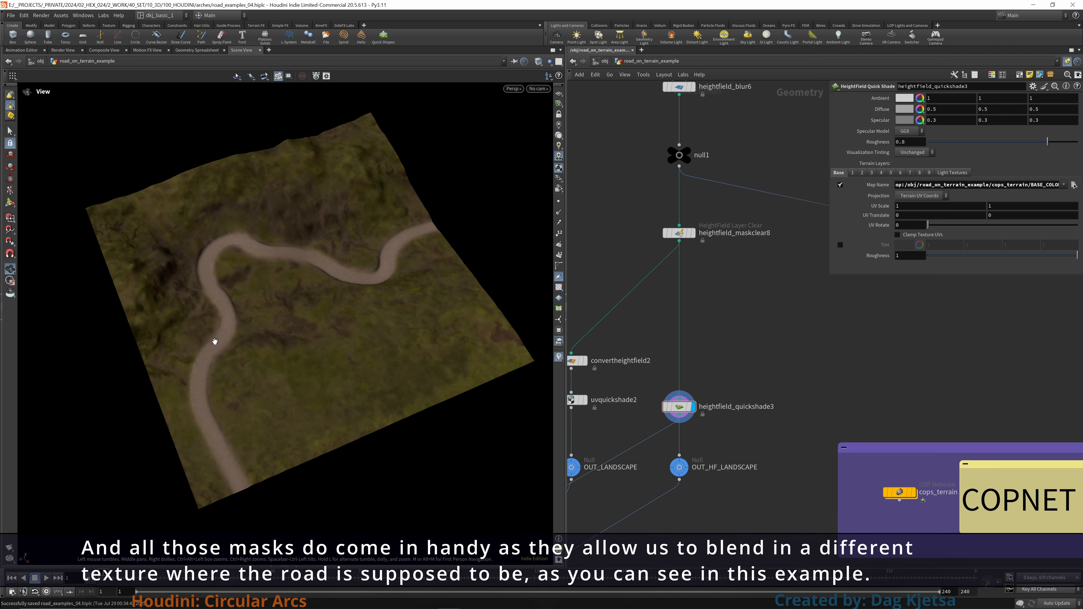
Step: Display convertheightfield2 and uvquickshade2 to preview the textured terrain as polygonal geometry
scroll(809, 281, down, 3)
middle_drag(750, 395, 776, 387)
scroll(775, 392, up, 3)
middle_drag(688, 350, 749, 366)
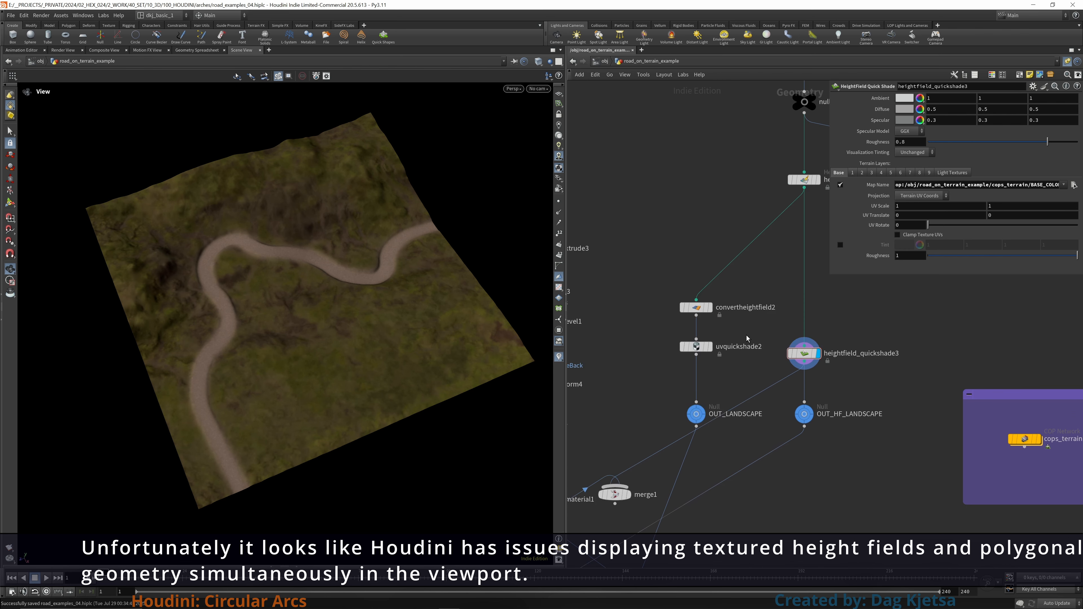
scroll(740, 296, up, 2)
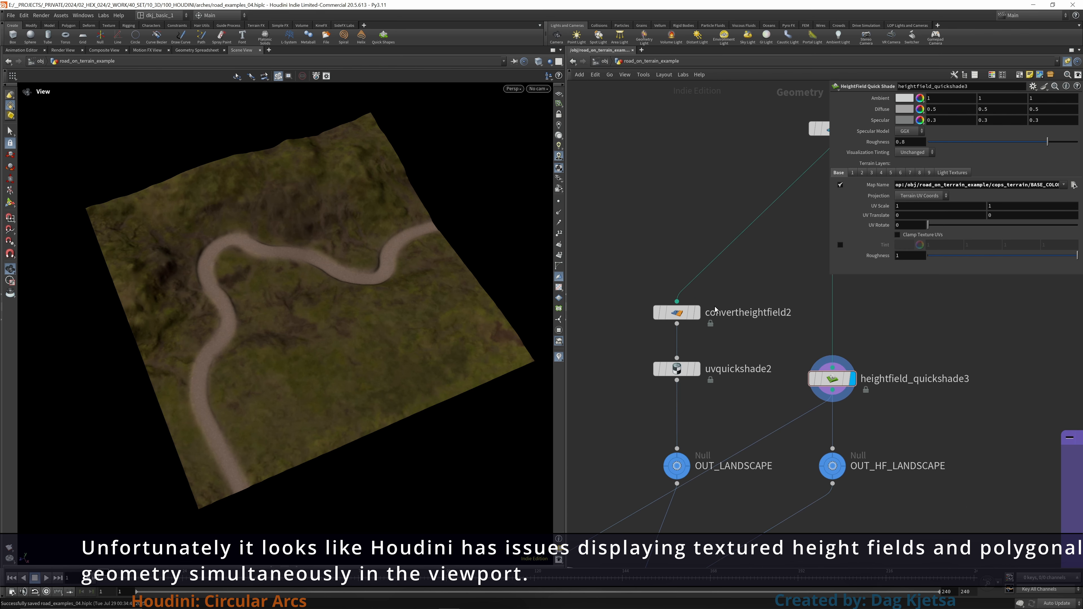
click(699, 313)
click(696, 369)
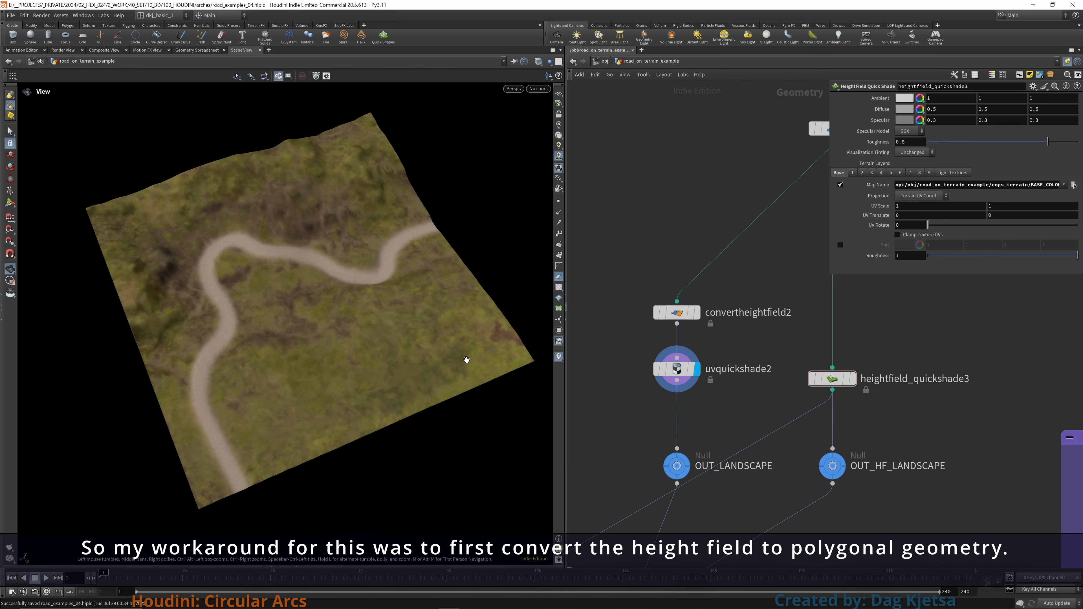
drag(467, 360, 405, 315)
Step: Display the quickmaterial1 road on its own, and merge9 to view it together with the landscape up close
scroll(715, 359, down, 3)
middle_drag(647, 337, 764, 311)
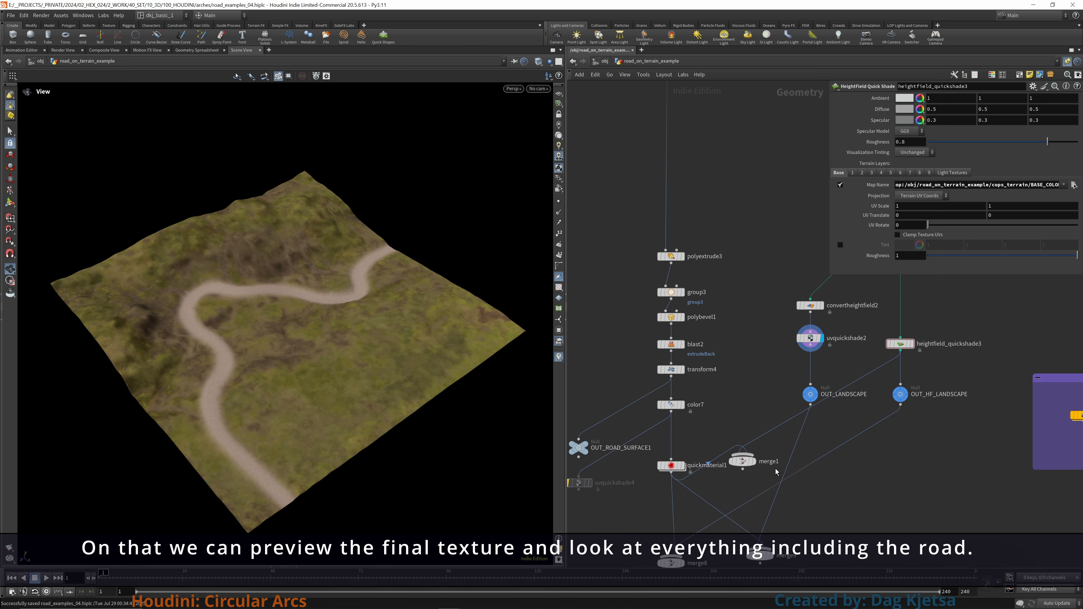
middle_drag(776, 472, 764, 284)
click(673, 279)
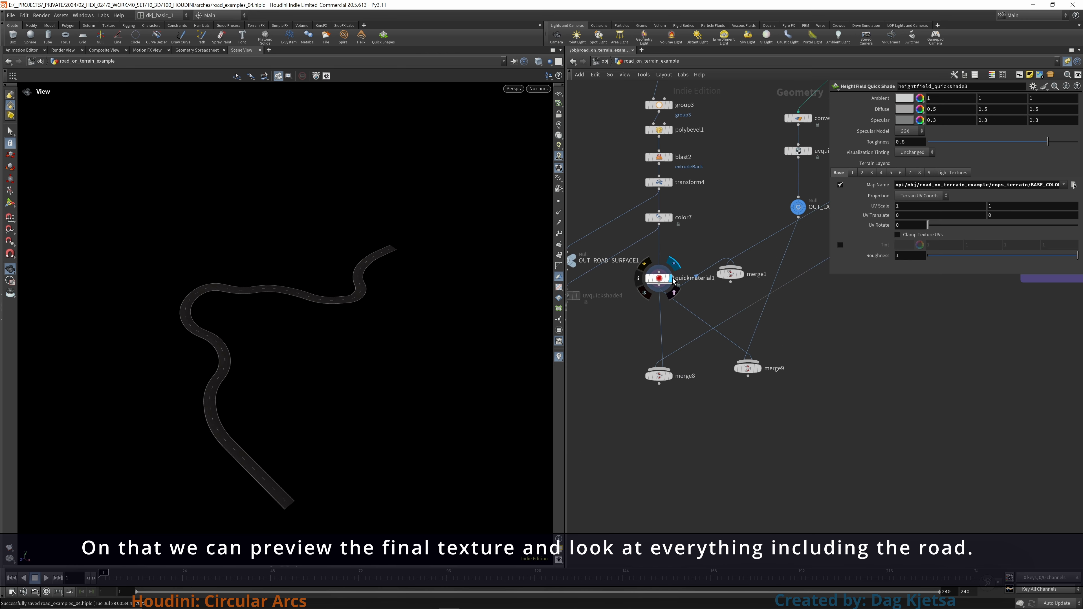
click(762, 354)
click(748, 367)
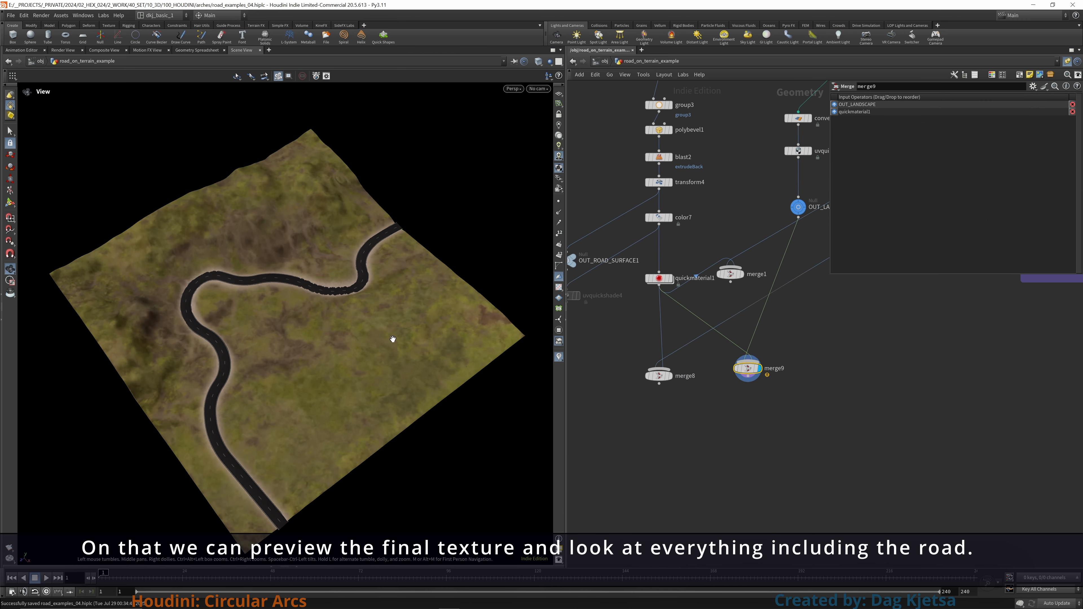
right_drag(393, 339, 363, 271)
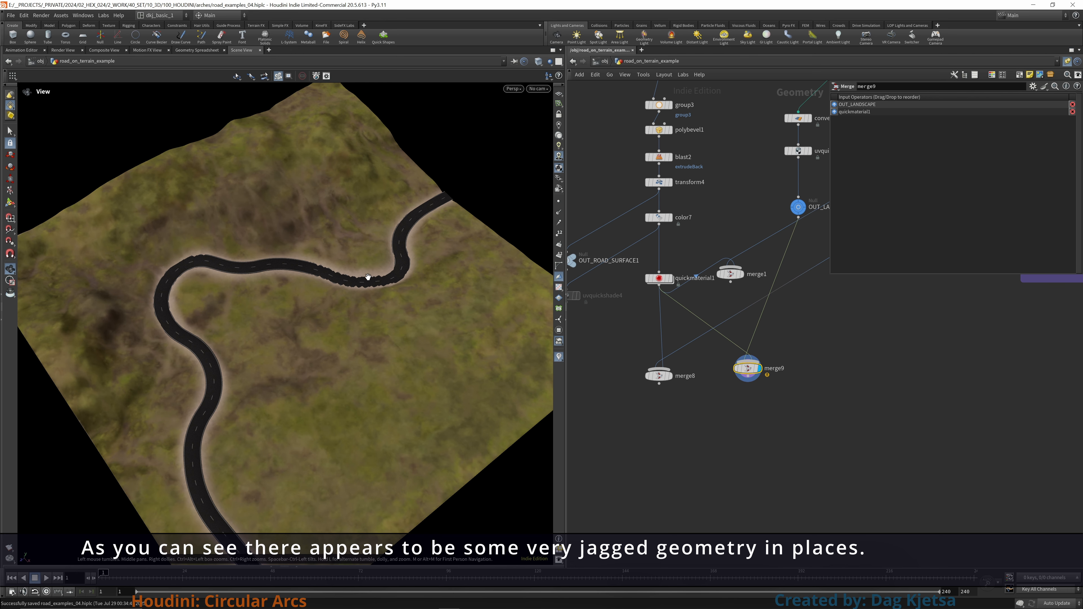
Step: Set switch1's Select Input to 0 to use the full-resolution height field and inspect the road edges
scroll(624, 192, down, 8)
middle_drag(675, 147, 703, 389)
scroll(725, 205, up, 8)
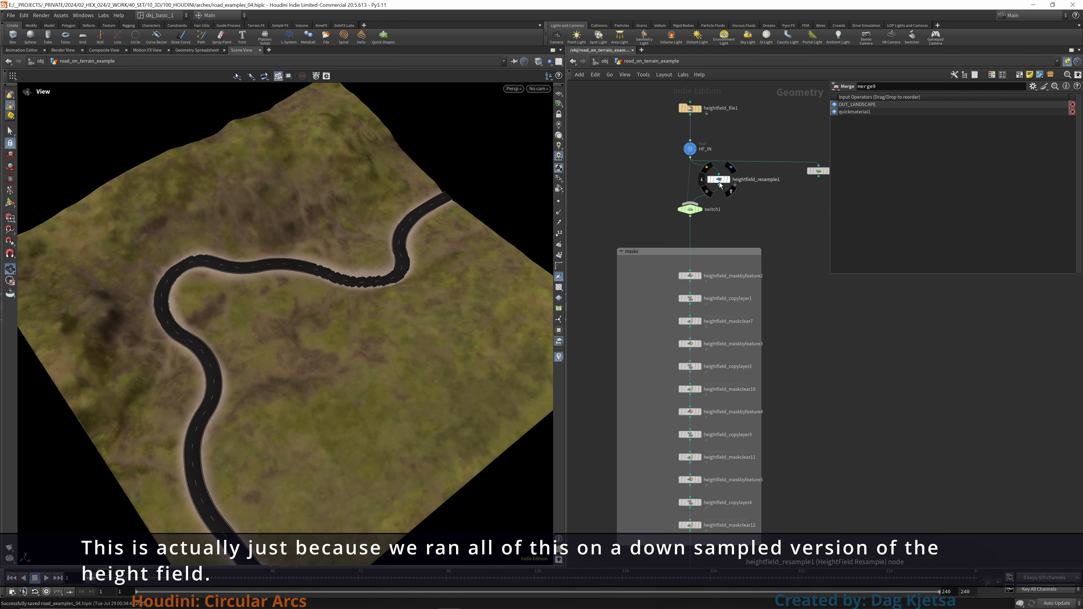
click(699, 209)
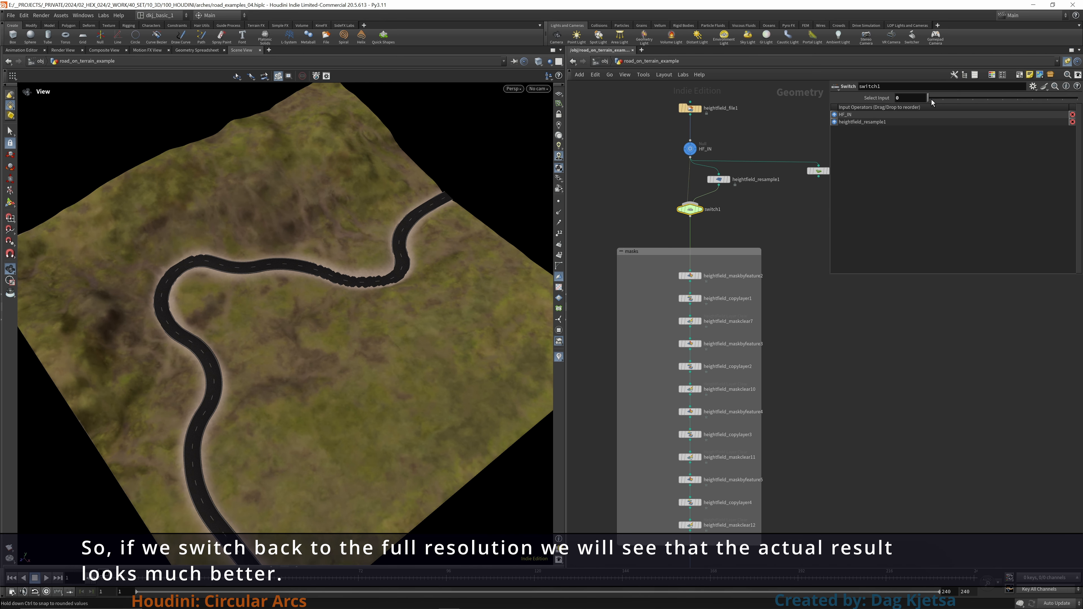
drag(269, 356, 239, 402)
right_drag(239, 403, 169, 324)
drag(330, 350, 278, 322)
Step: Switch switch1 back to the low-resolution height field and open curve3 for point editing close to the road
click(943, 97)
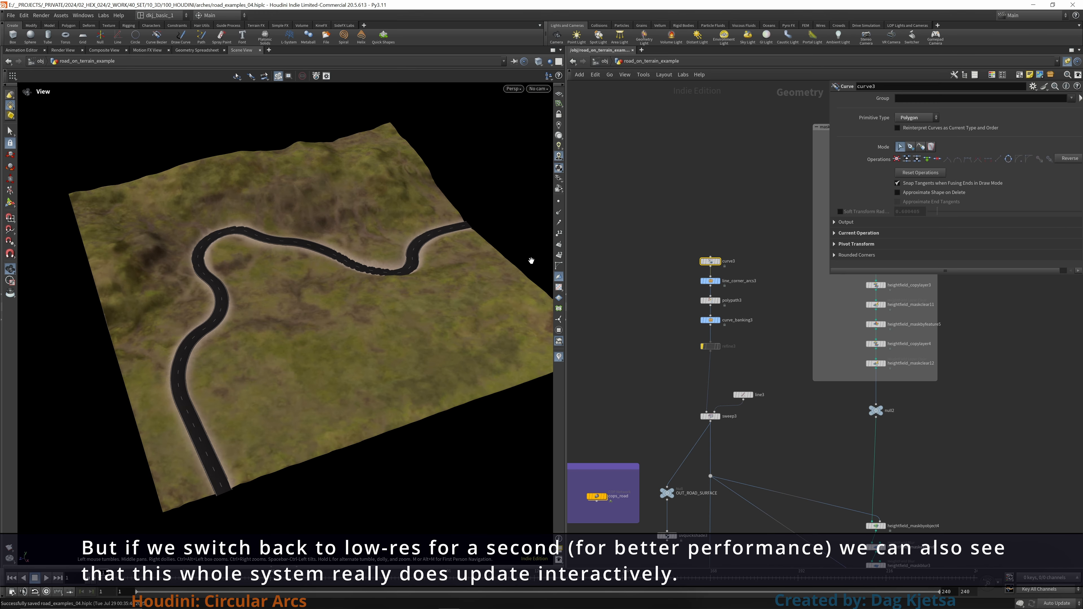
key(Return)
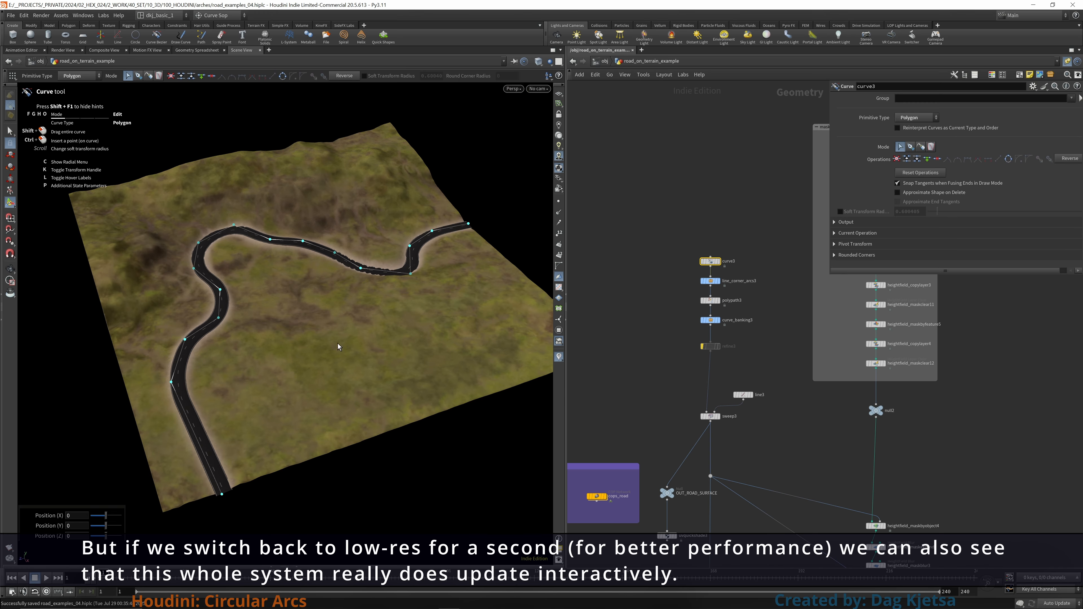
scroll(317, 351, up, 3)
mouse_move(317, 351)
alt+mouse_down()
mouse_move(266, 360)
mouse_move(247, 342)
mouse_move(278, 331)
mouse_move(193, 328)
mouse_move(263, 354)
mouse_move(262, 339)
mouse_move(288, 361)
mouse_move(255, 348)
mouse_move(256, 357)
mouse_move(324, 343)
mouse_move(263, 389)
mouse_move(220, 375)
mouse_move(187, 345)
mouse_move(257, 352)
alt+mouse_up()
Step: Show the wireframe over the terrain and undo the last two point moves on curve3
click(538, 66)
click(553, 173)
key(ctrl+z)
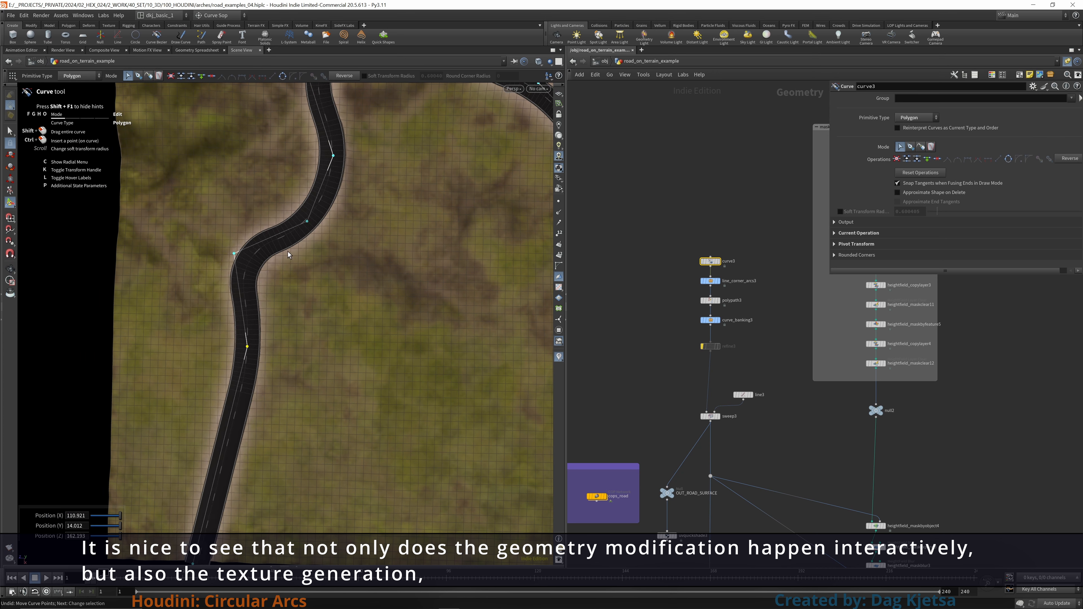
key(ctrl+z)
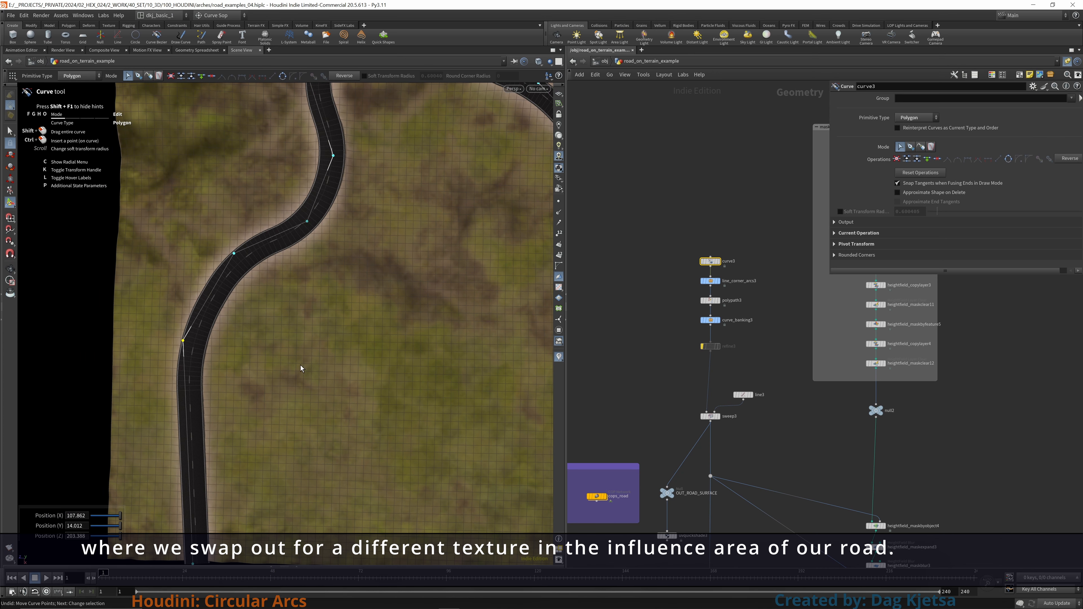
Step: Turn off the wireframe overlay and leave curve editing to view the whole terrain
click(538, 61)
click(569, 165)
key(Escape)
key(h)
right_drag(349, 290, 378, 320)
Step: Set switch1's Select Input to 0 for the full-resolution height field and inspect the finished road and terrain
scroll(746, 275, down, 4)
middle_drag(786, 179, 674, 269)
scroll(674, 268, up, 3)
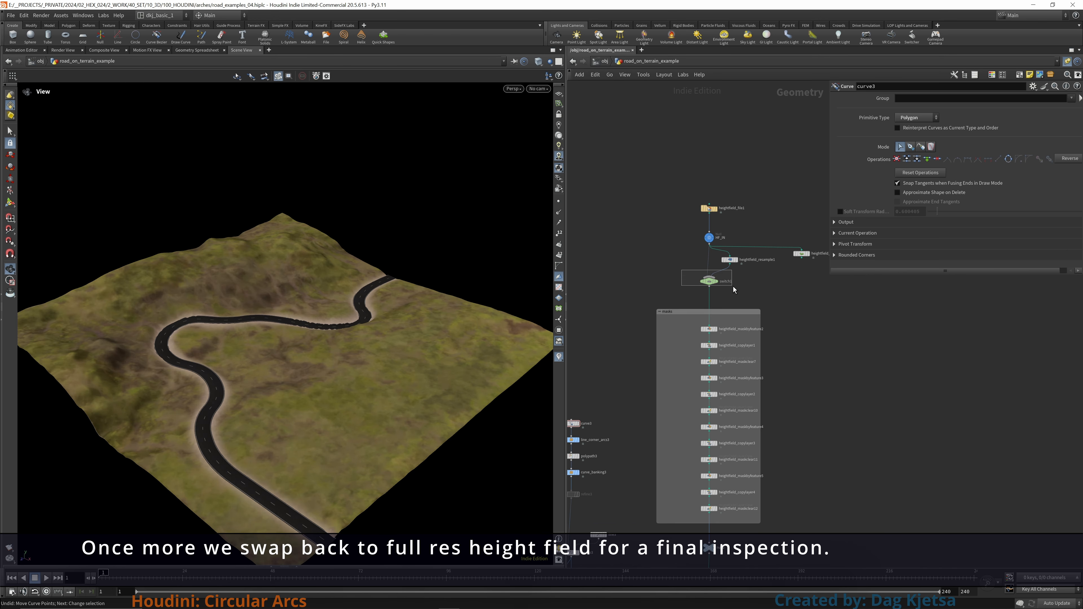
click(713, 282)
click(927, 99)
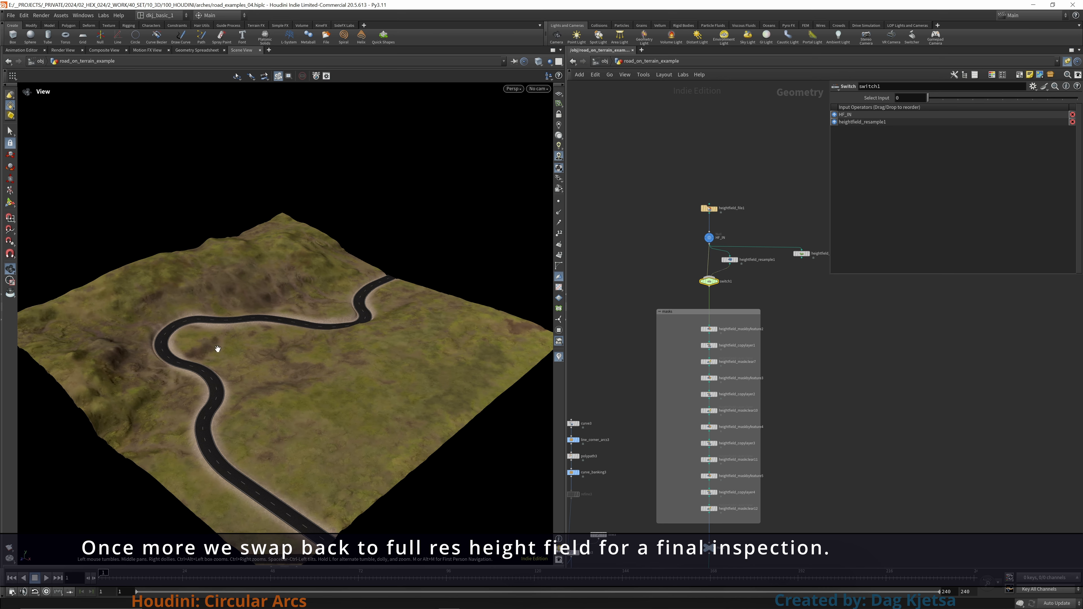
drag(217, 348, 176, 298)
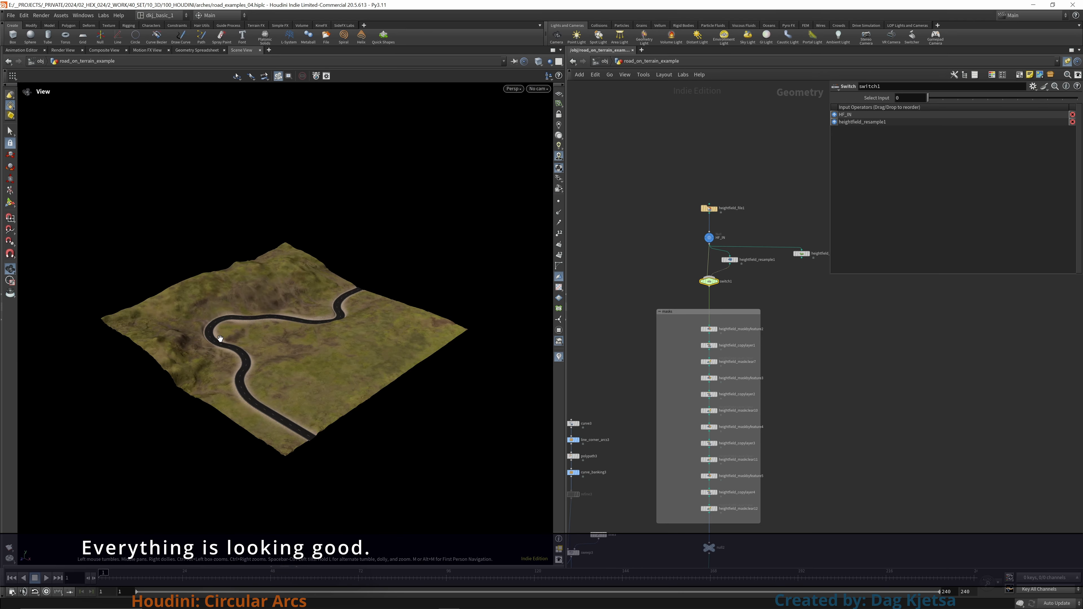
right_drag(220, 339, 357, 255)
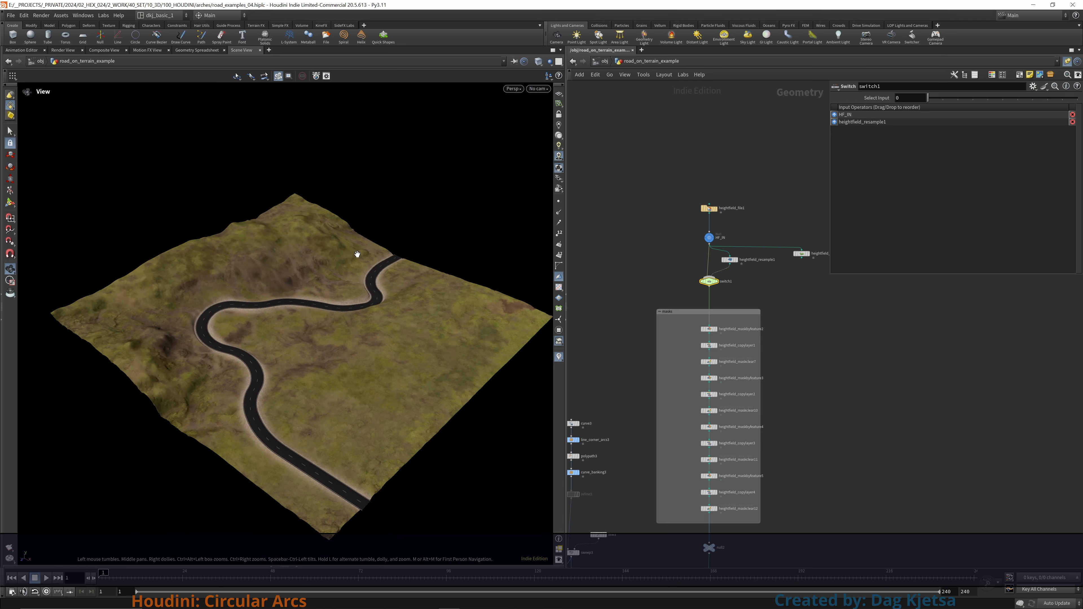